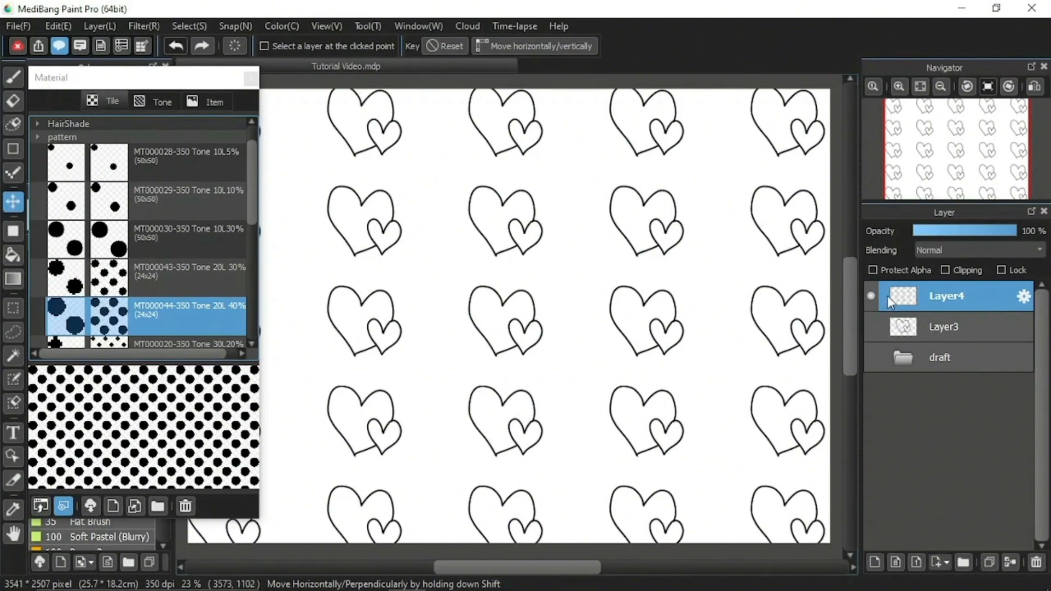
Switch visibility from Layer4 to Layer3 and put Layer4 into the draft folder.
click(872, 296)
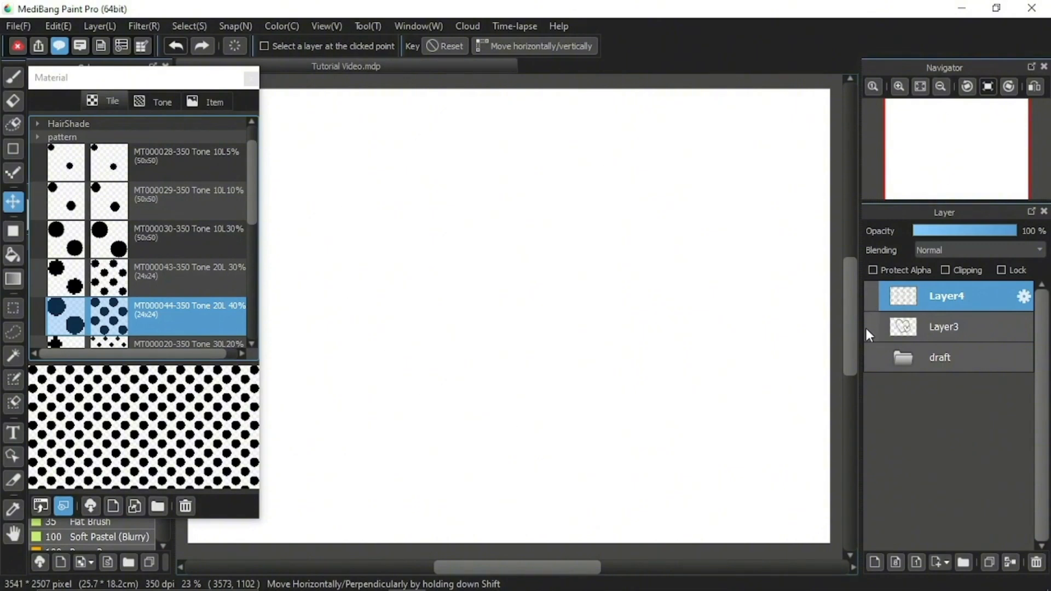
click(866, 327)
drag(934, 297, 940, 362)
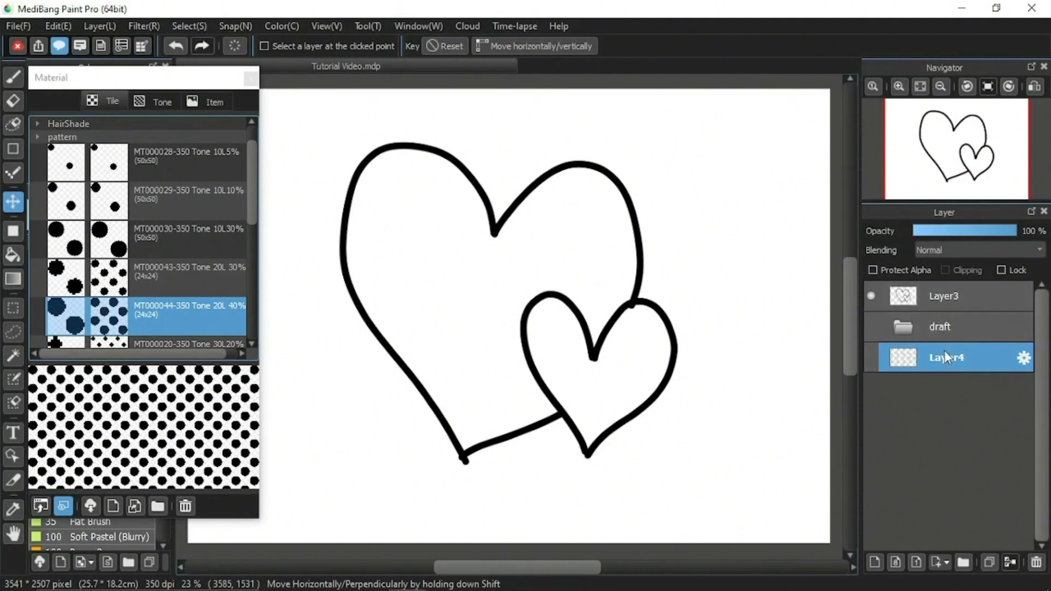
drag(944, 350, 954, 324)
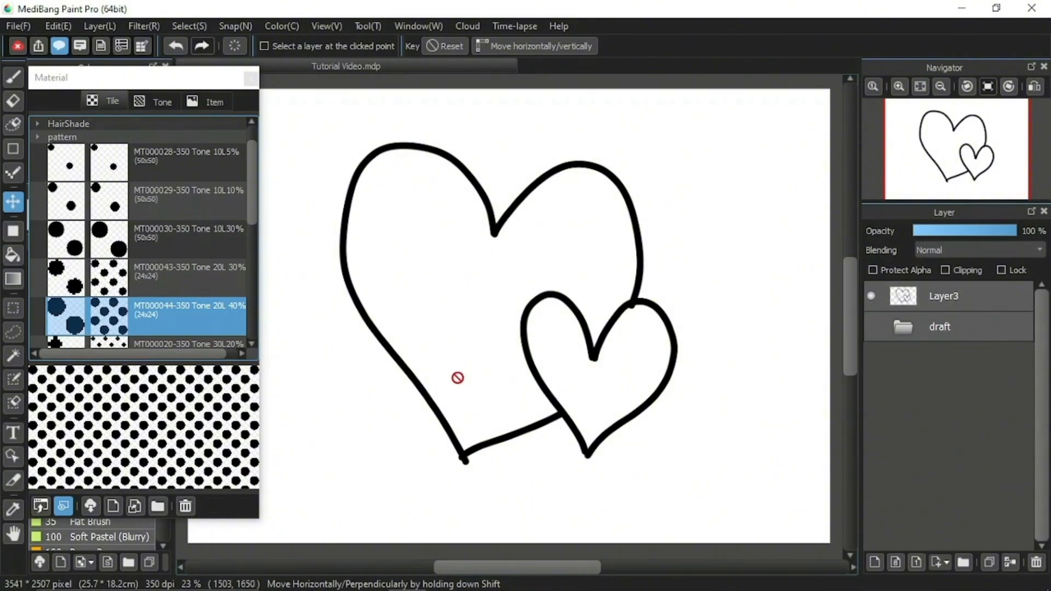
Move the hearts drawing on Layer3 to the upper-right part of the canvas.
click(966, 295)
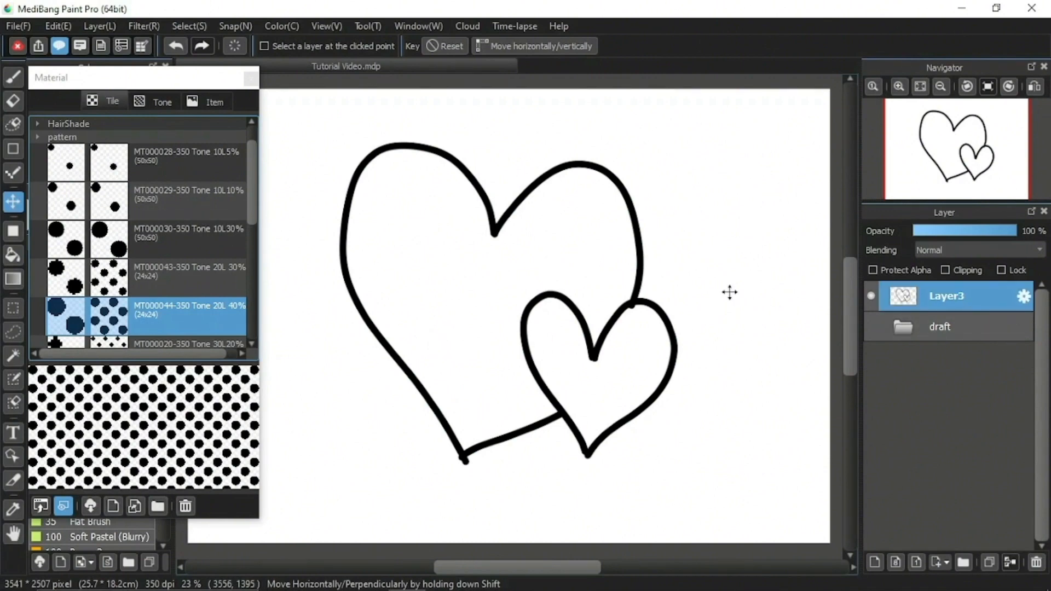
drag(500, 323, 642, 295)
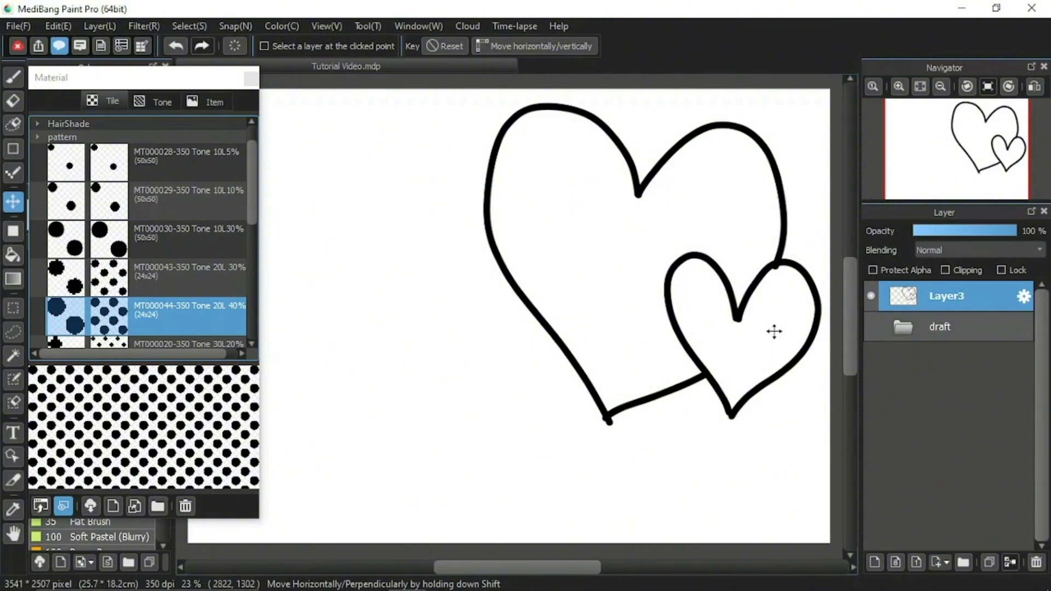
Add a new layer above the draft folder as the working layer, and lock Layer3.
click(945, 330)
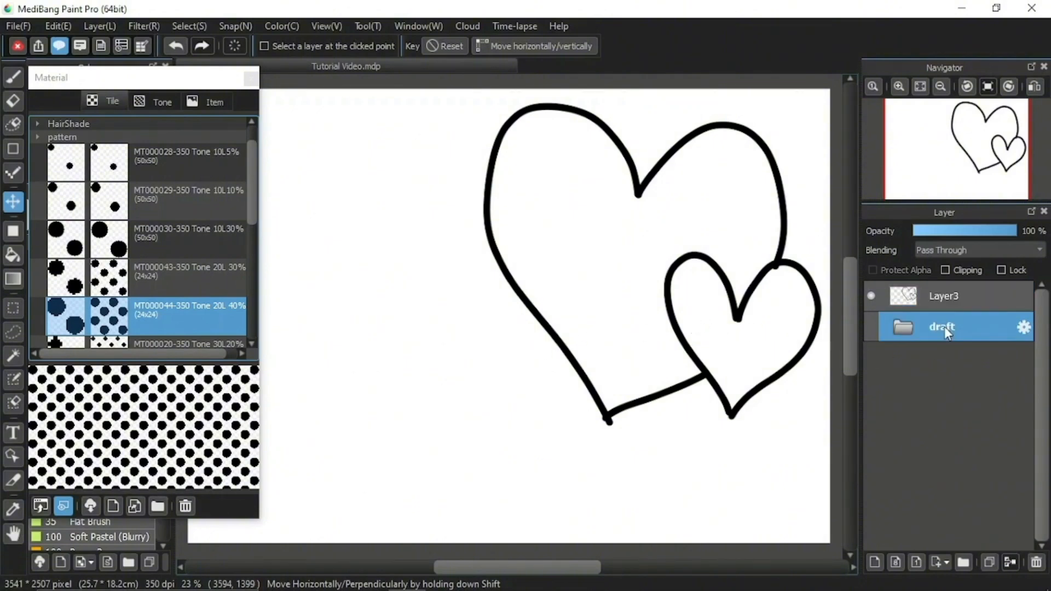
click(873, 562)
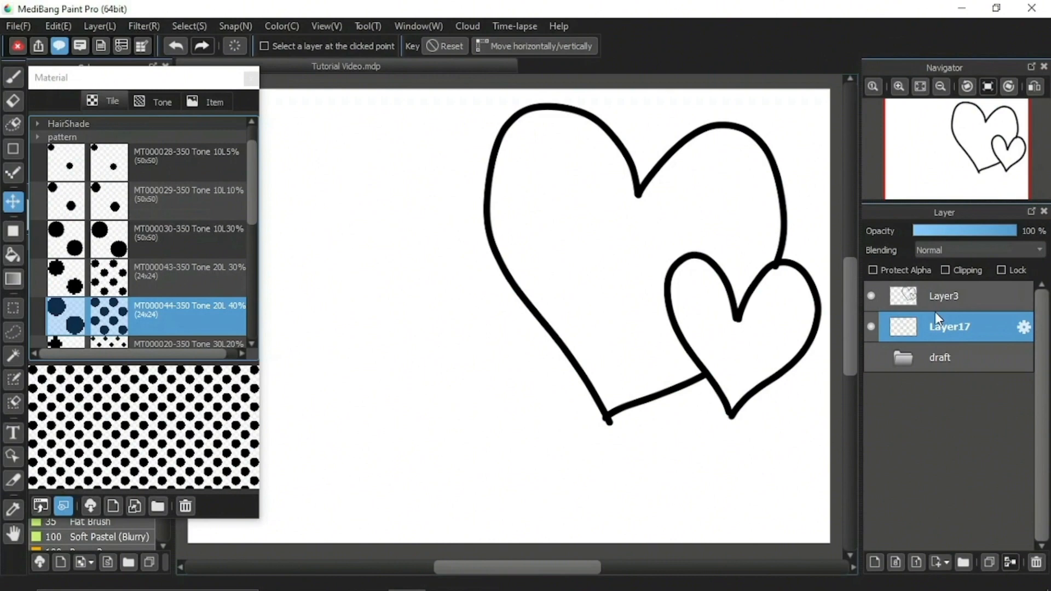
click(981, 295)
click(1014, 268)
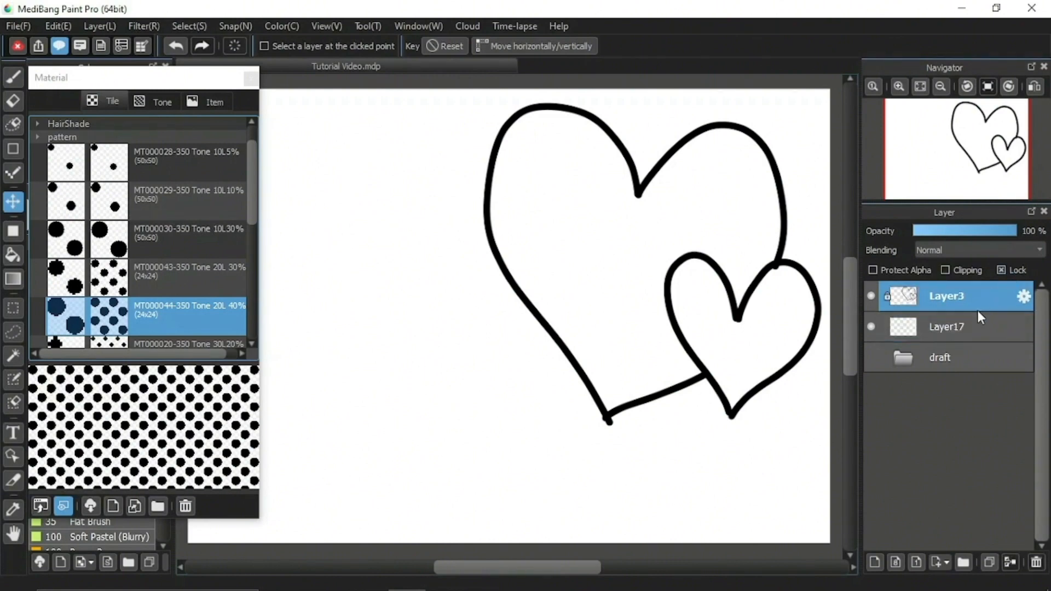
click(973, 326)
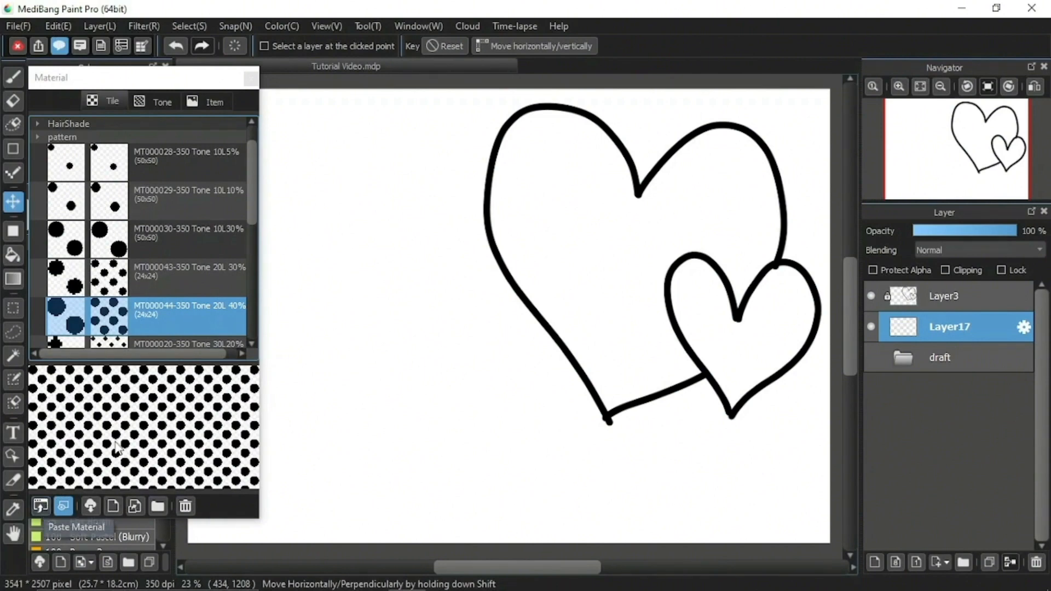
Paste the MT000044-350 Tone 20L 40% material across all of Layer17 at 100% zoom.
drag(41, 507, 495, 353)
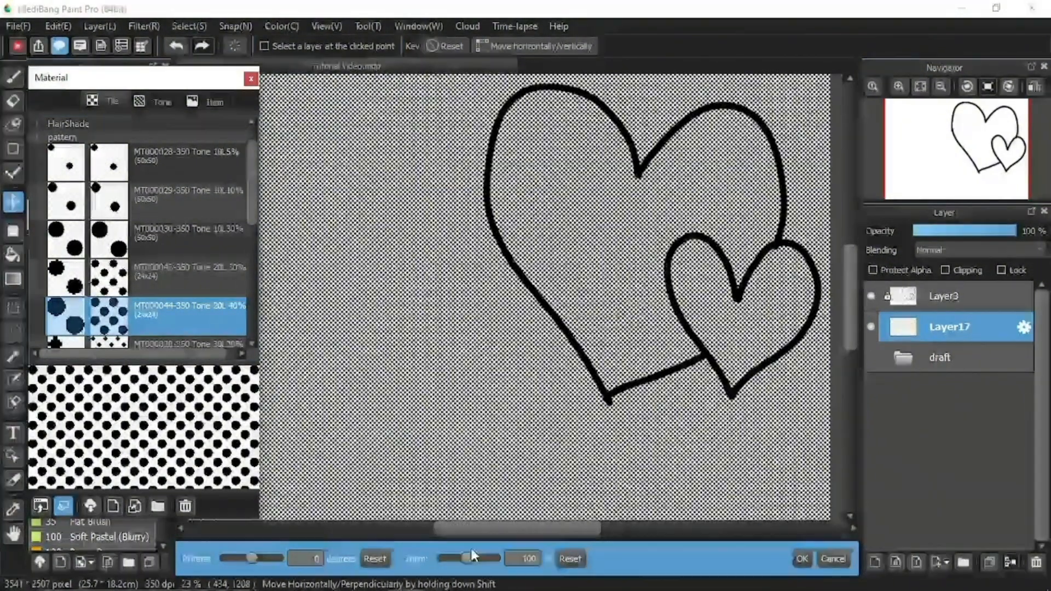
click(802, 559)
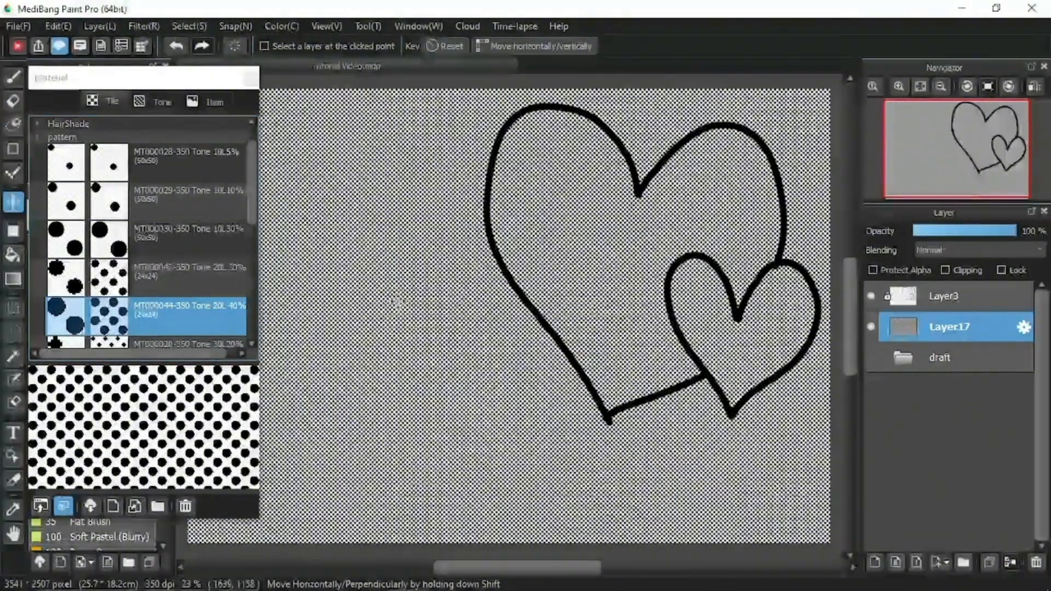
Erase the tone inside the small heart and a freehand heart shape within the large heart, and clear Layer17.
click(13, 101)
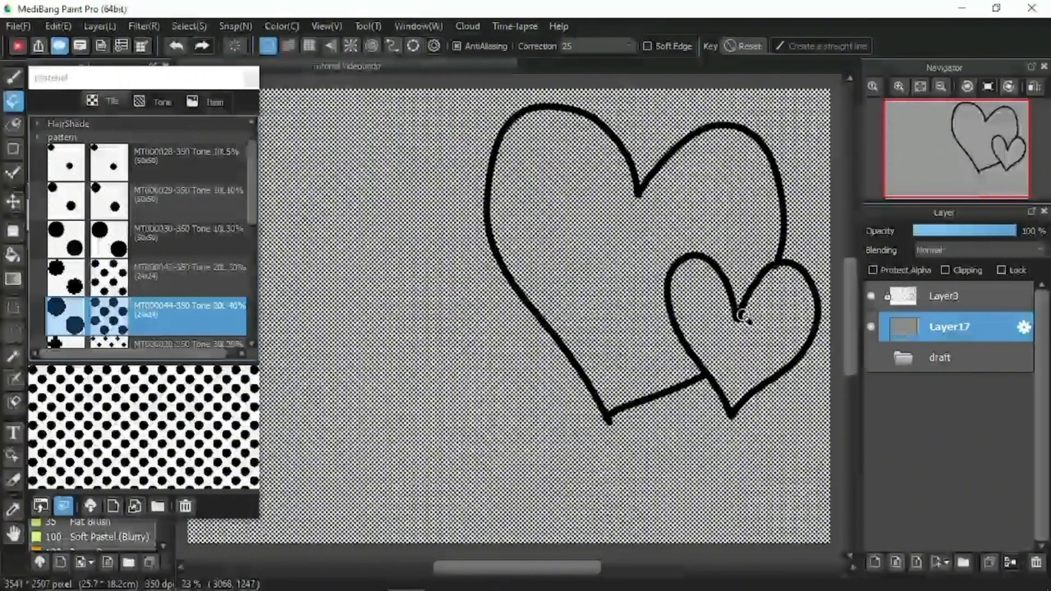
mouse_move(739, 312)
mouse_down()
mouse_move(737, 378)
mouse_move(786, 301)
mouse_move(761, 329)
mouse_move(773, 363)
mouse_move(764, 329)
mouse_move(777, 290)
mouse_move(795, 331)
mouse_move(789, 302)
mouse_move(780, 318)
mouse_up()
key(b)
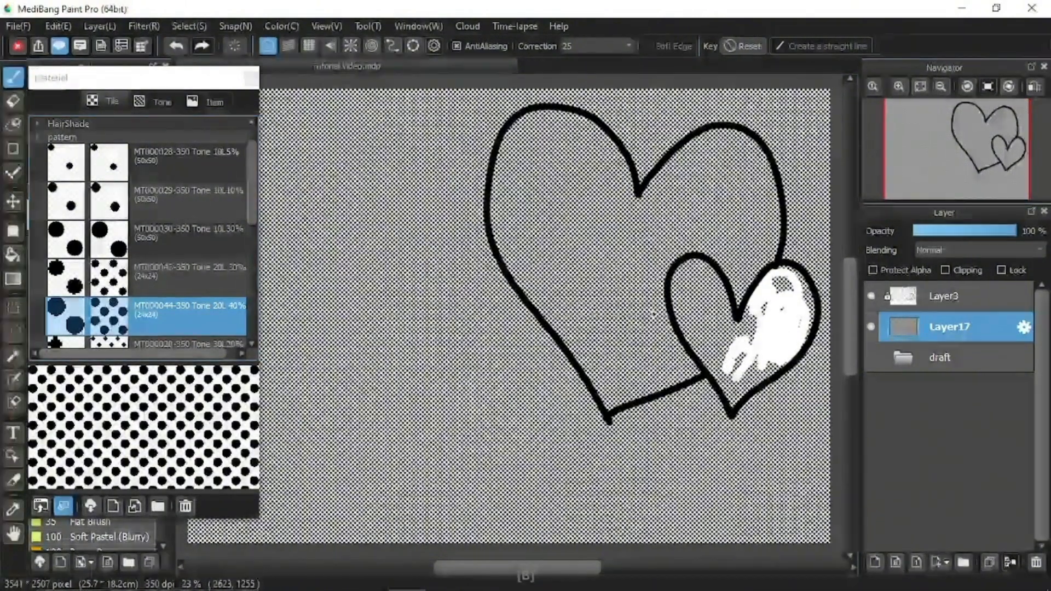
key(e)
mouse_move(727, 296)
mouse_down()
mouse_move(686, 332)
mouse_move(761, 380)
mouse_up()
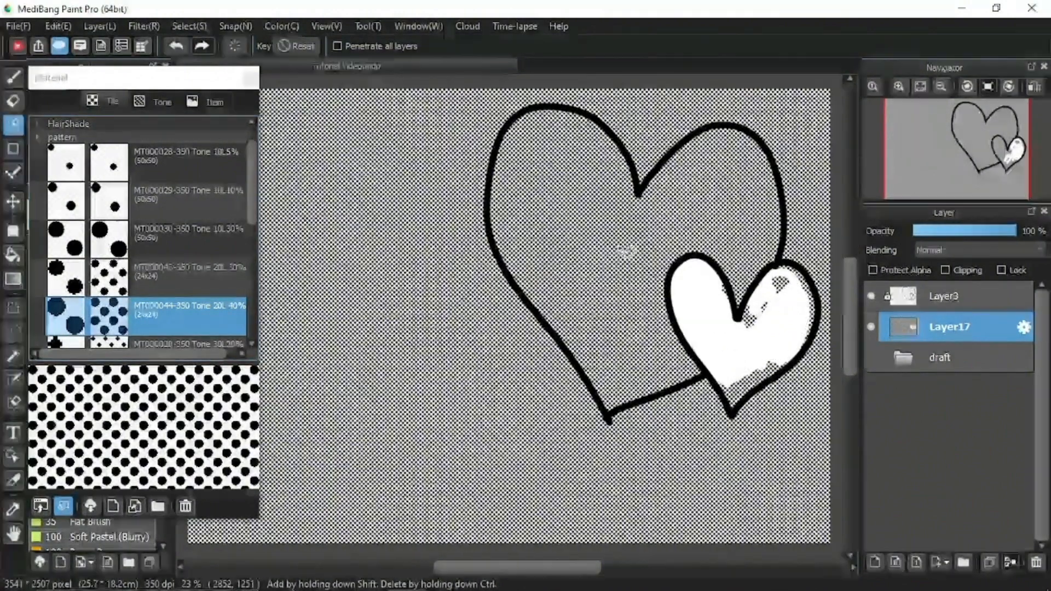
mouse_move(582, 248)
mouse_down()
mouse_move(617, 334)
mouse_move(648, 282)
mouse_move(610, 243)
mouse_move(597, 289)
mouse_up()
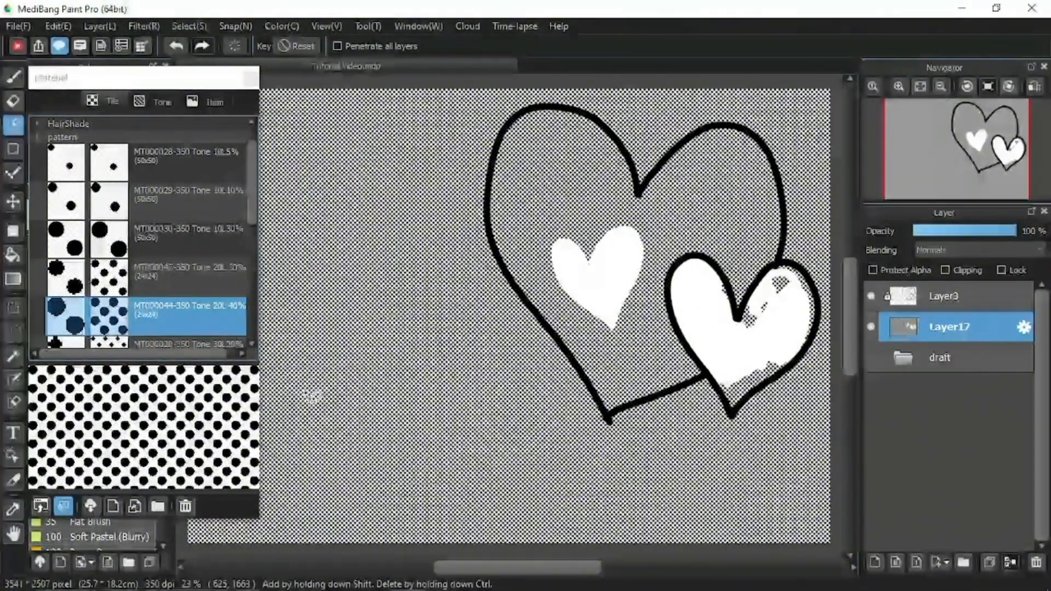
click(241, 49)
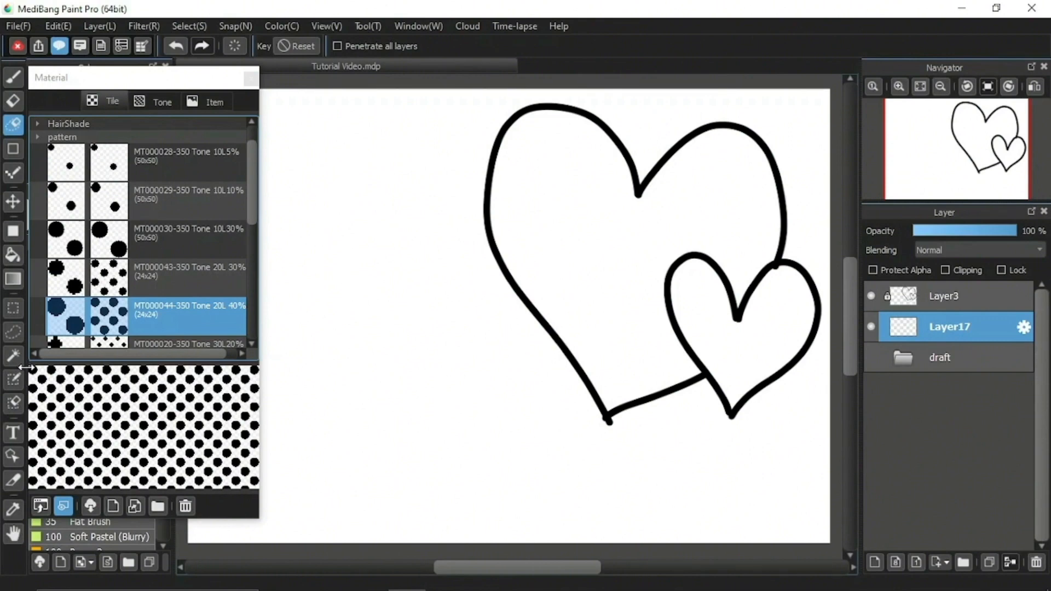
Select a rectangular area left of the large heart's upper half, fill it with the 20L 40% tone at 100% zoom, and deselect.
click(14, 309)
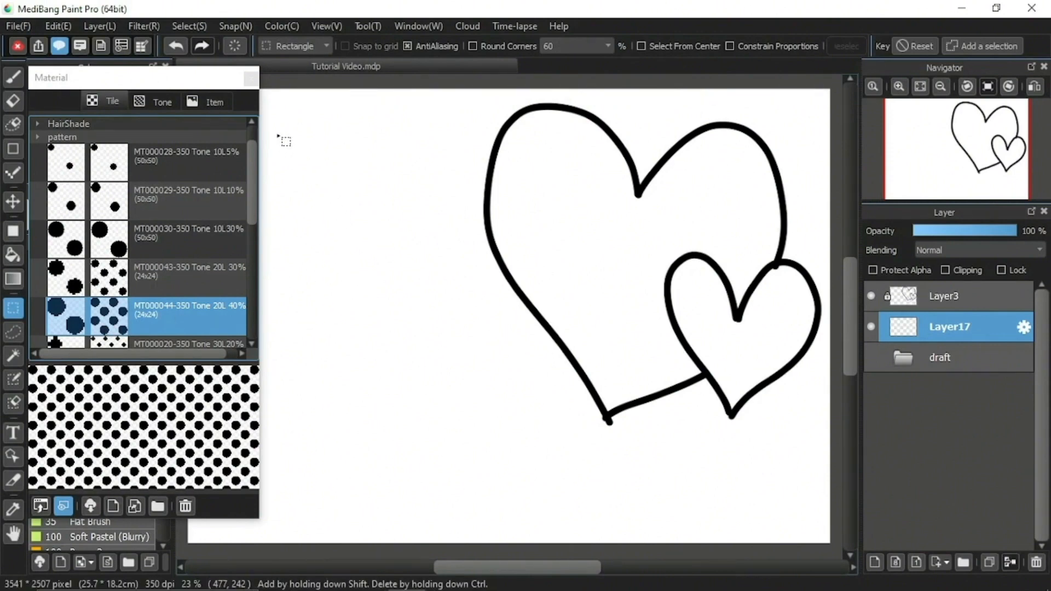
drag(276, 136, 466, 252)
drag(465, 251, 463, 249)
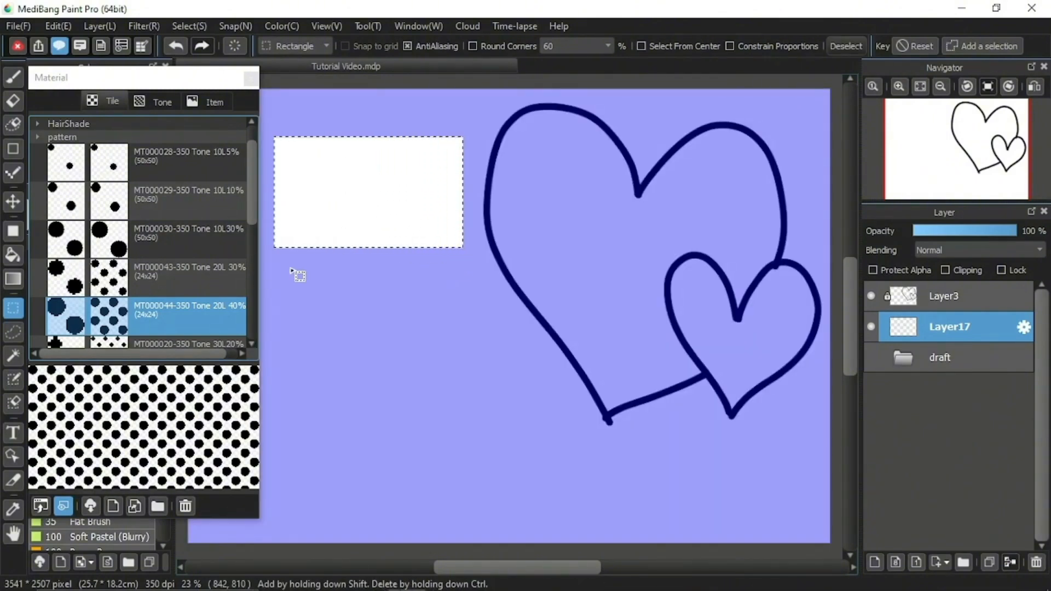
drag(168, 432, 391, 269)
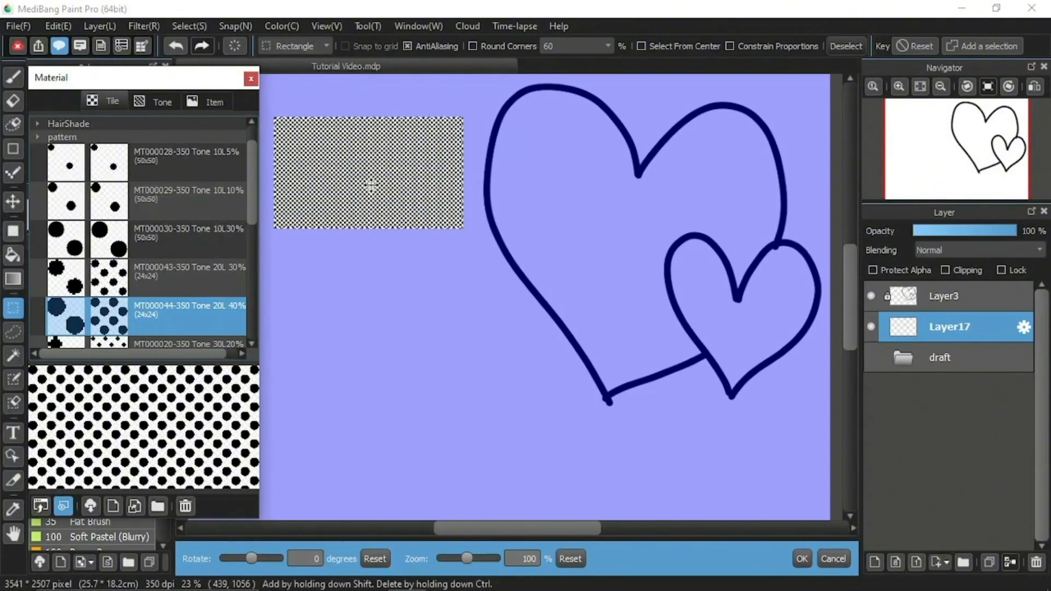
click(801, 558)
click(853, 47)
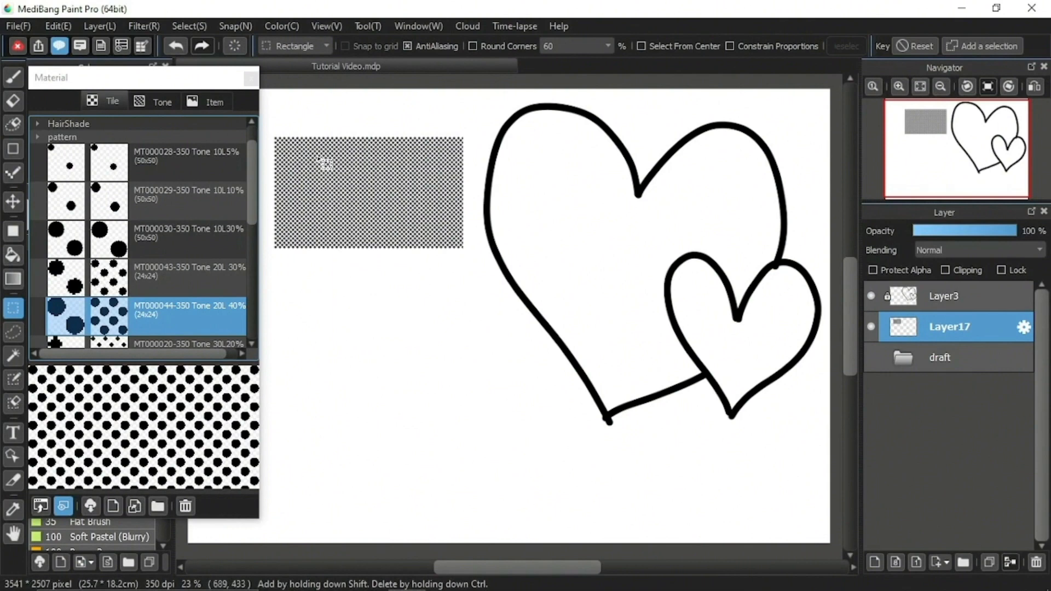
click(326, 47)
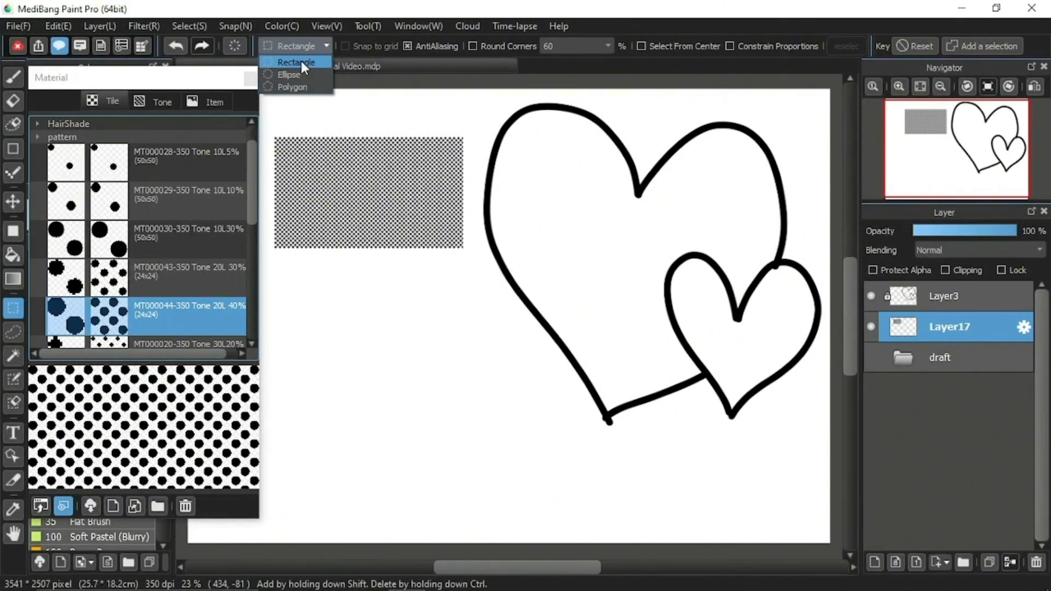
click(327, 47)
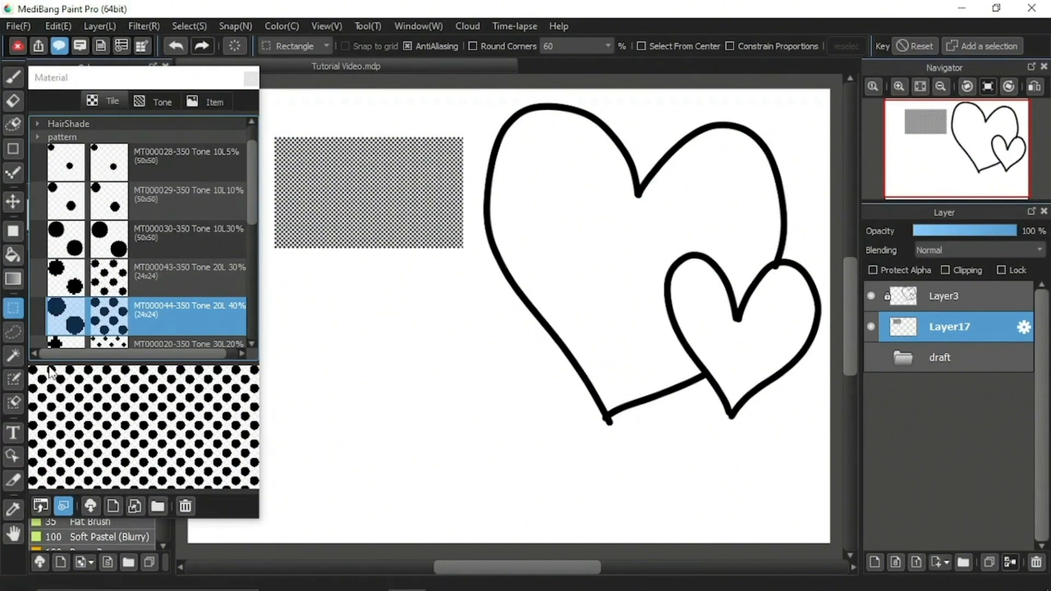
Lasso a five-pointed star below the toned rectangle, fill it with the 20L 40% tone at 200% zoom, and deselect.
click(13, 331)
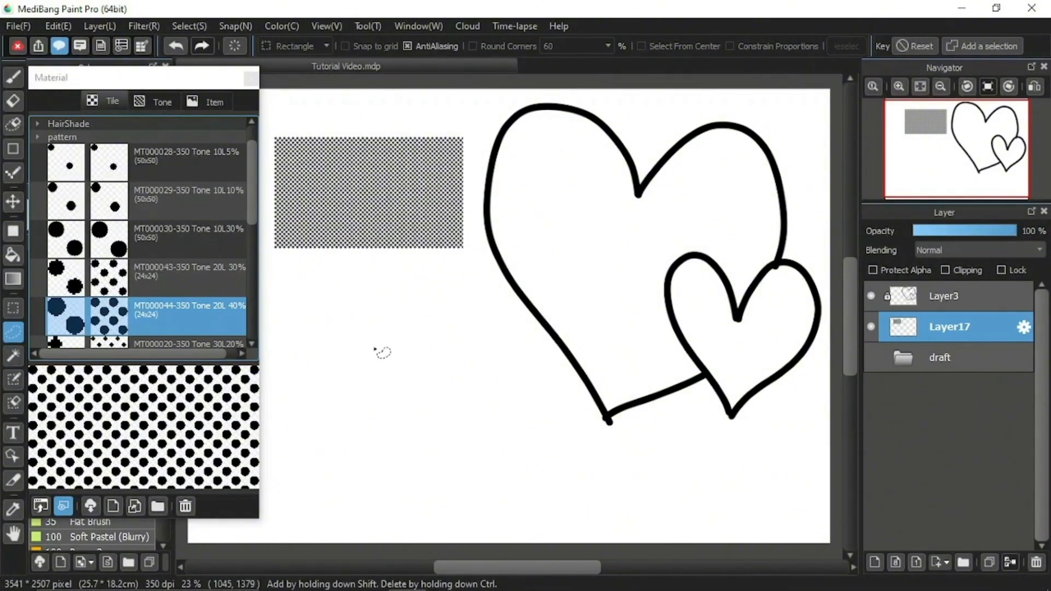
mouse_move(365, 360)
mouse_down()
mouse_move(394, 289)
mouse_move(422, 365)
mouse_move(513, 367)
mouse_move(451, 422)
mouse_move(479, 491)
mouse_move(395, 439)
mouse_move(325, 496)
mouse_move(356, 423)
mouse_move(320, 424)
mouse_move(273, 403)
mouse_move(380, 350)
mouse_up()
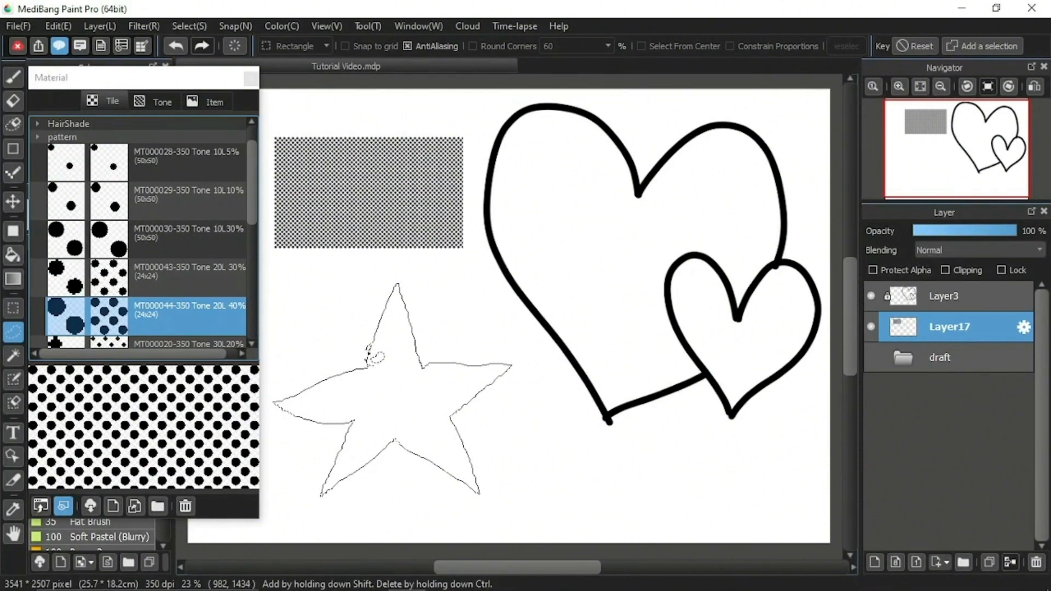
drag(375, 356, 367, 359)
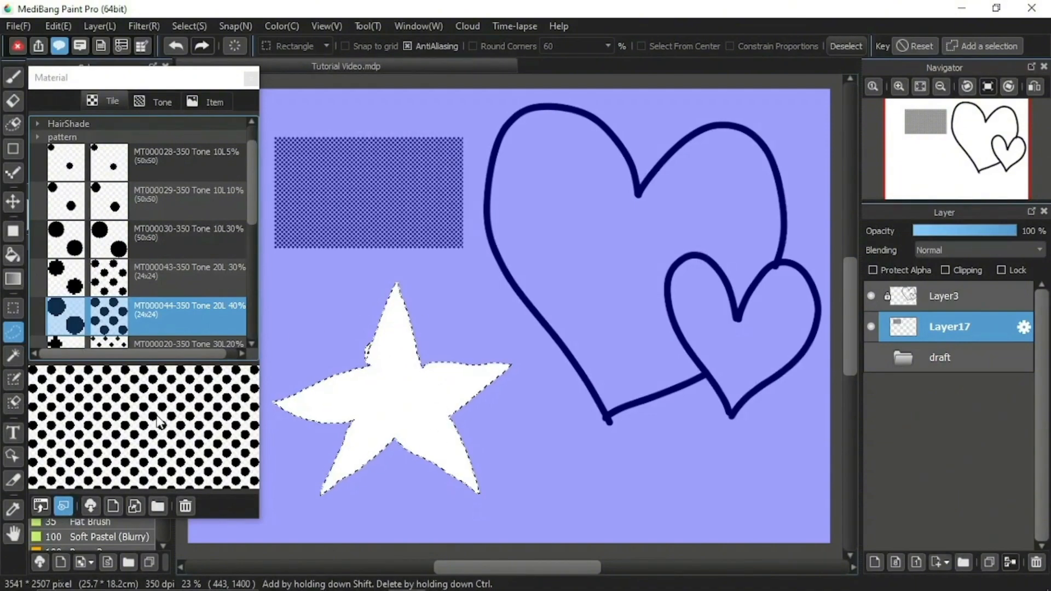
drag(147, 442, 370, 424)
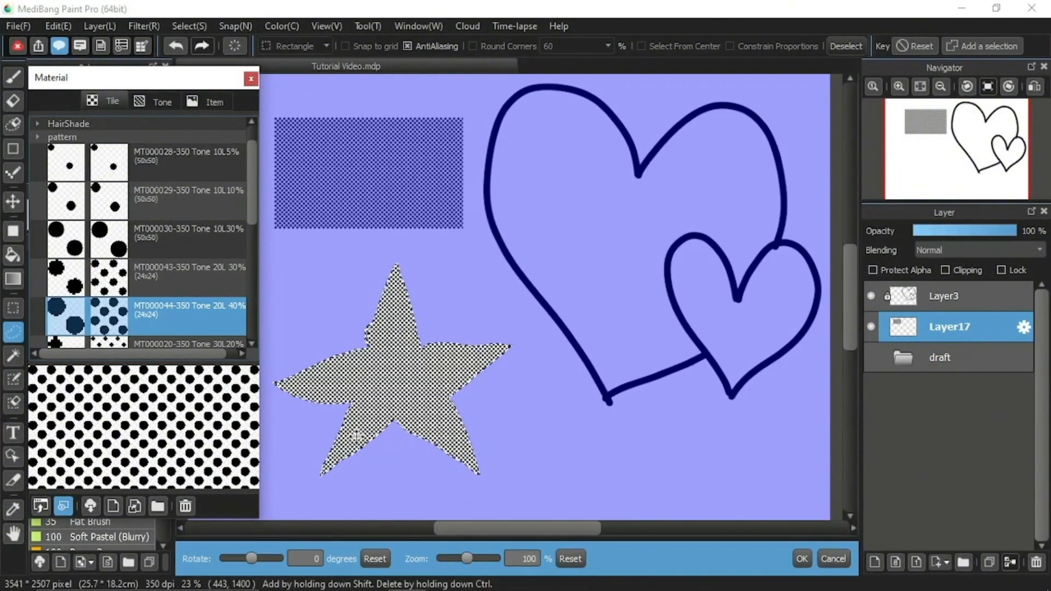
drag(466, 558, 493, 560)
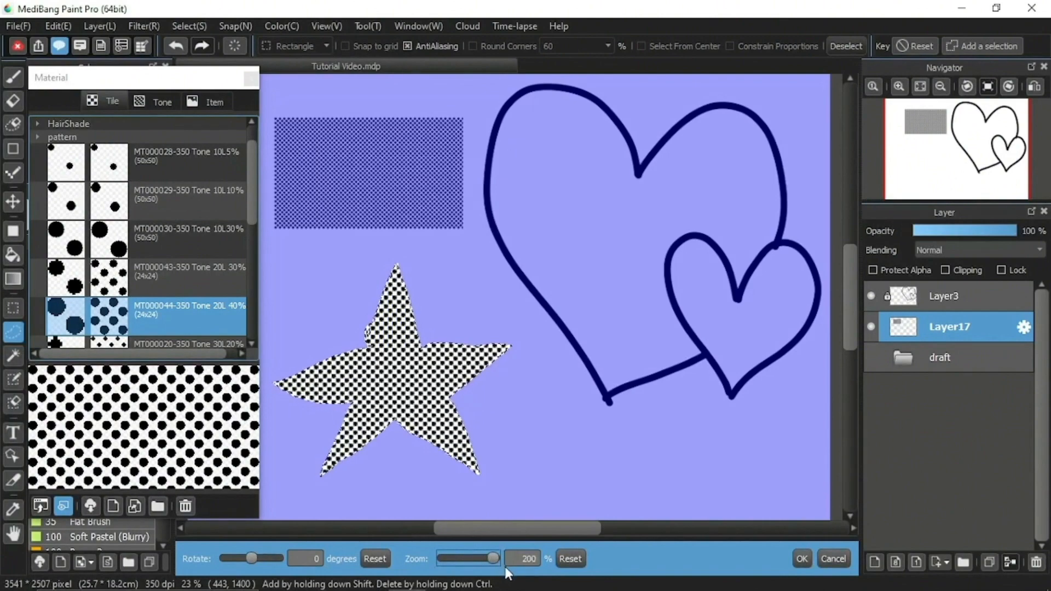
click(802, 559)
click(845, 46)
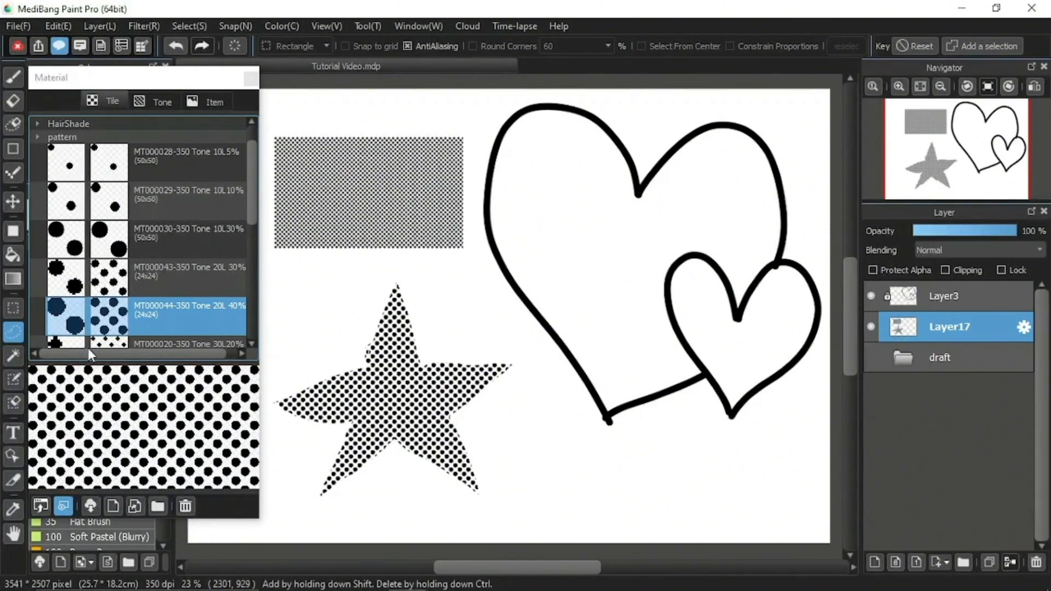
Select the interiors of both hearts with the MagicWand tool, adding the small heart to the large heart's selection.
click(13, 356)
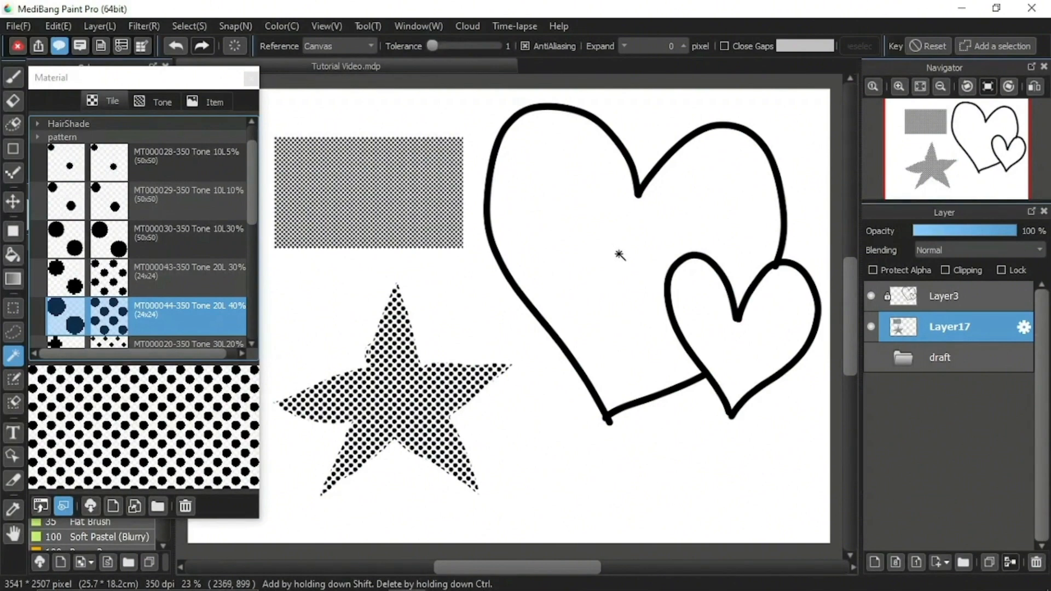
click(638, 355)
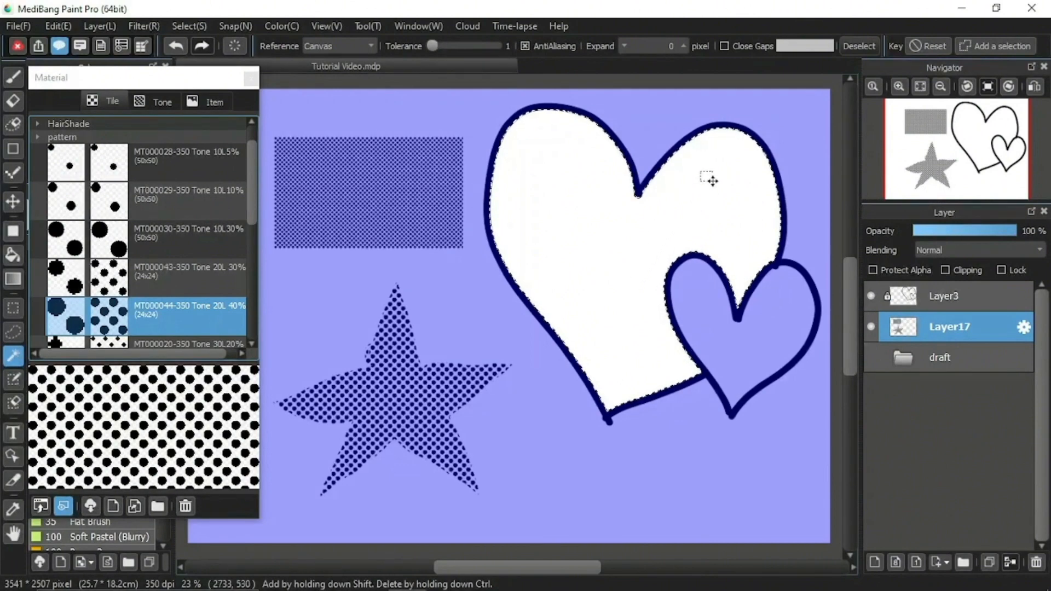
click(990, 46)
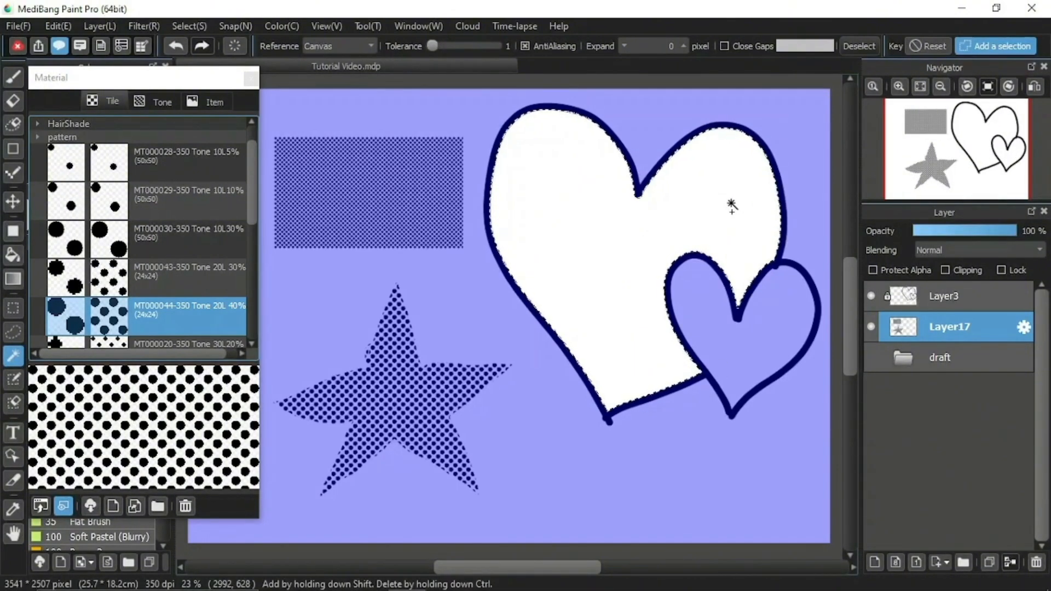
click(740, 355)
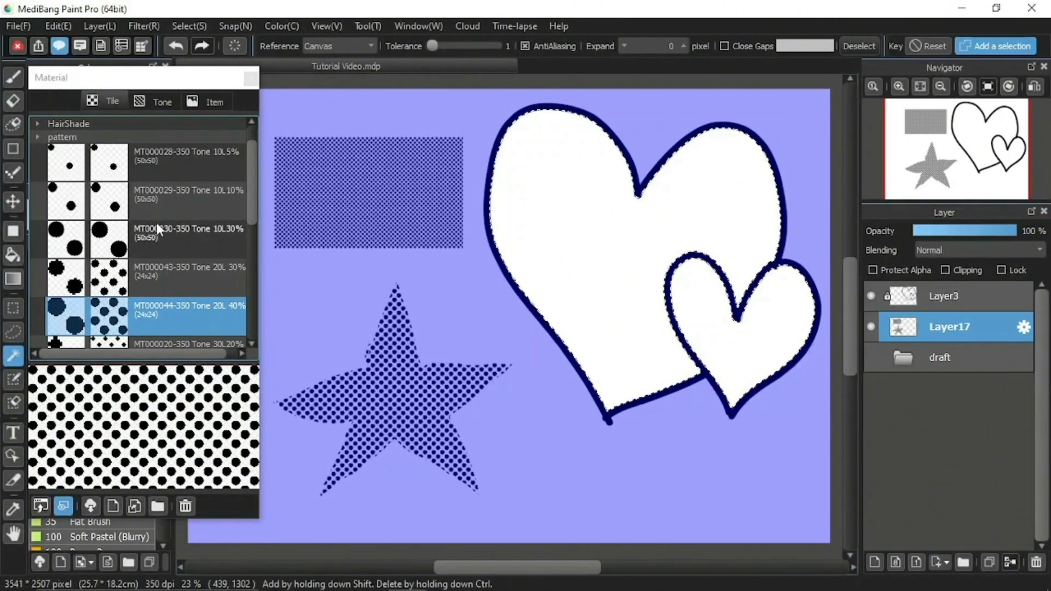
Fill the selected interiors of both hearts with the Tricolor Pattern tile at 33% zoom, and deselect.
scroll(251, 235, down, 5)
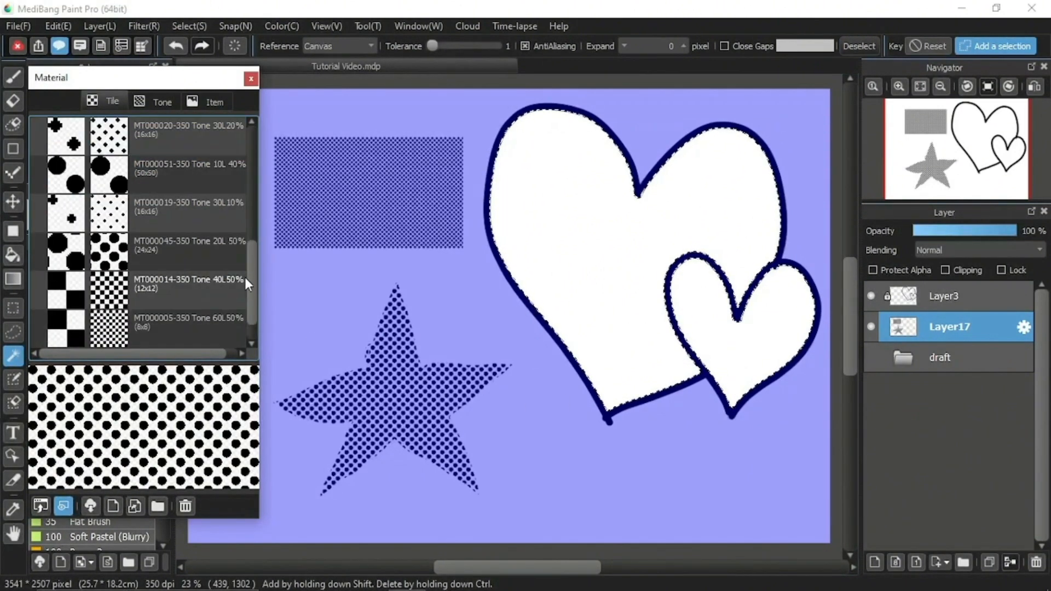
scroll(251, 277, down, 1)
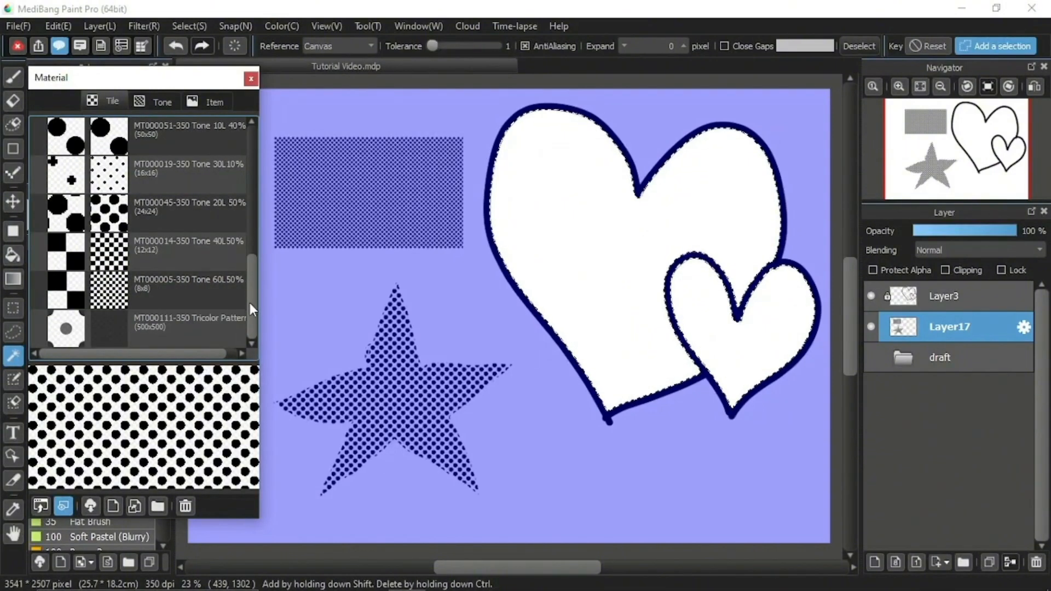
drag(169, 331, 665, 344)
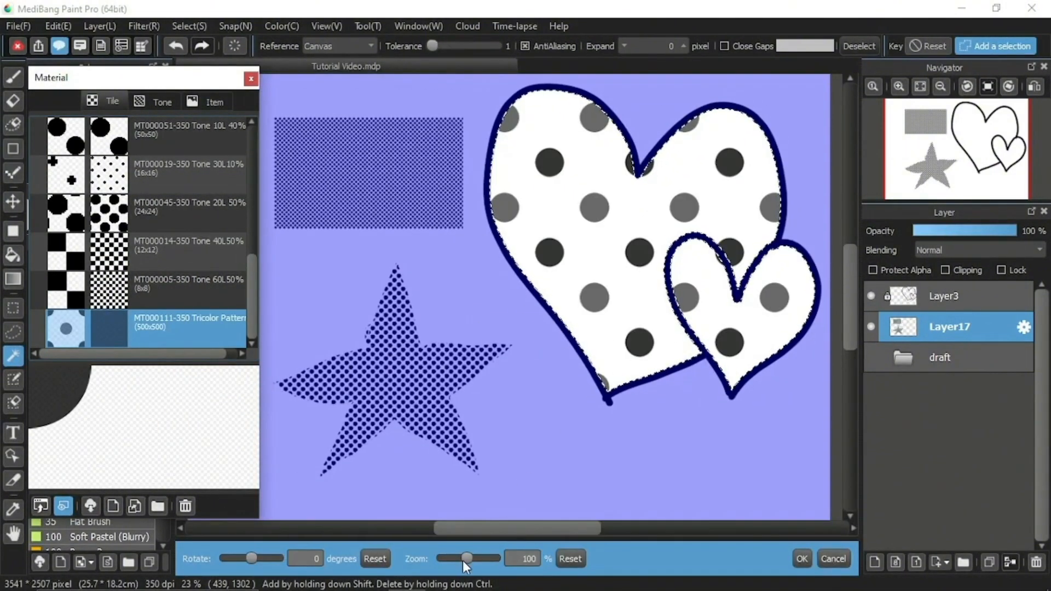
mouse_move(467, 558)
mouse_down()
mouse_move(477, 559)
mouse_move(450, 559)
mouse_up()
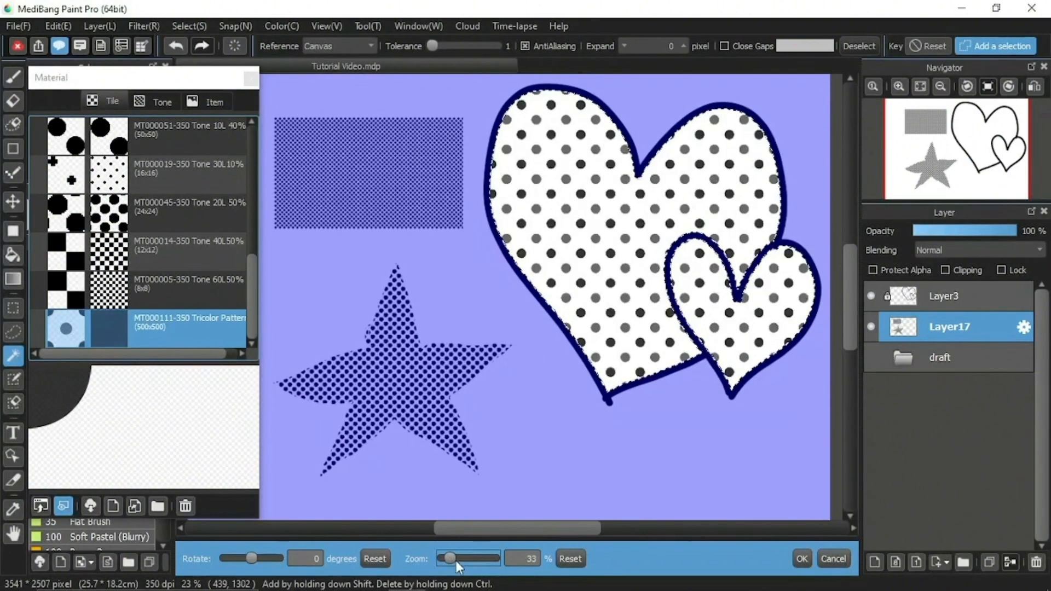
click(803, 558)
click(859, 46)
click(860, 45)
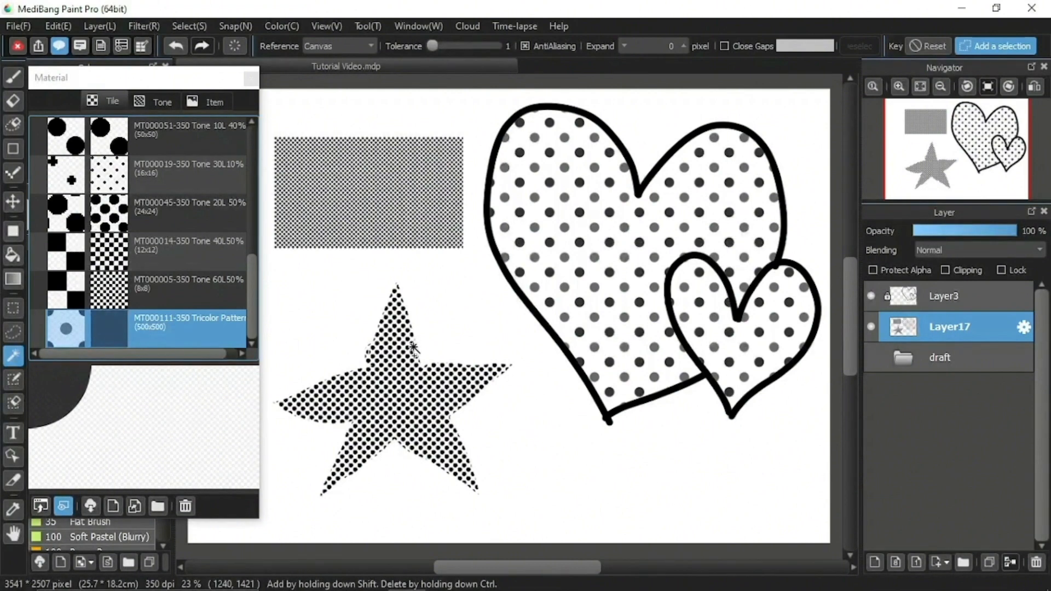
Paint a shading selection with the SelectPen tool along the right sides of both hearts and the large heart's lower edge.
click(15, 379)
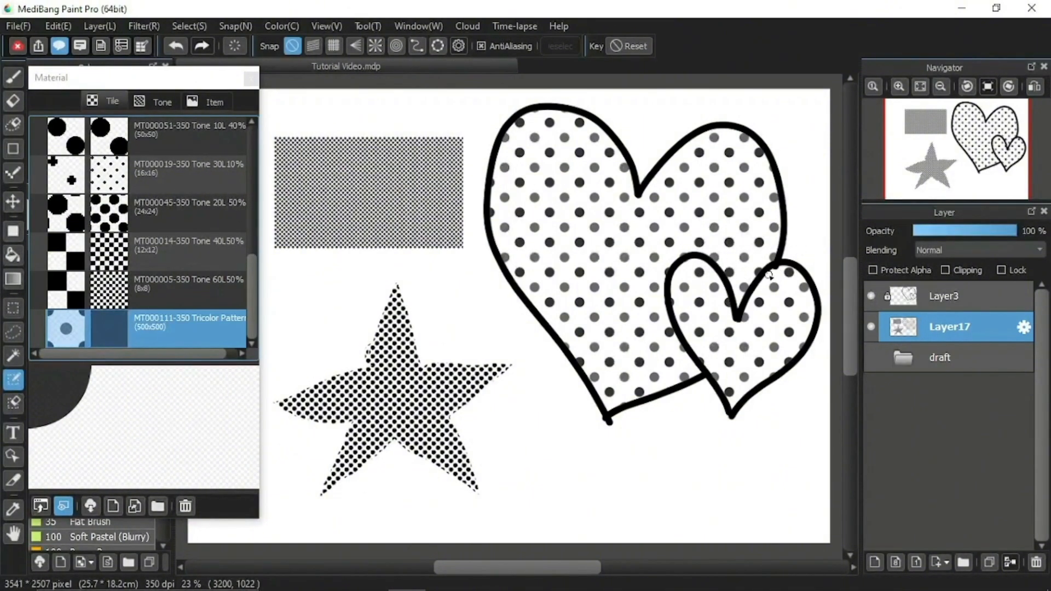
mouse_move(771, 287)
mouse_down()
mouse_move(761, 351)
mouse_move(732, 405)
mouse_move(781, 286)
mouse_move(769, 364)
mouse_move(807, 337)
mouse_up()
drag(809, 290, 786, 285)
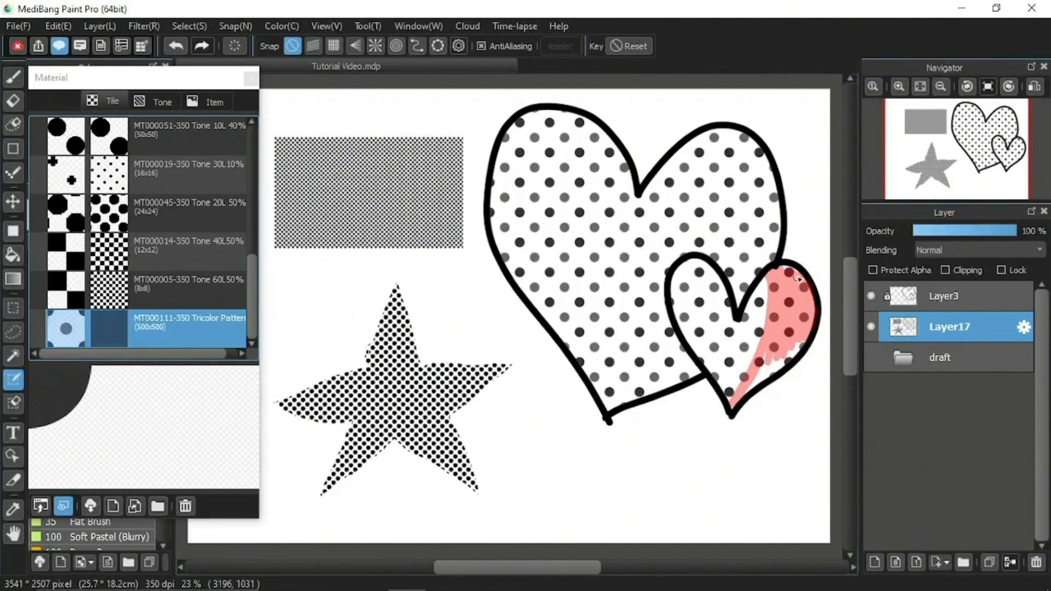
mouse_move(759, 375)
mouse_down()
mouse_move(753, 385)
mouse_move(762, 379)
mouse_up()
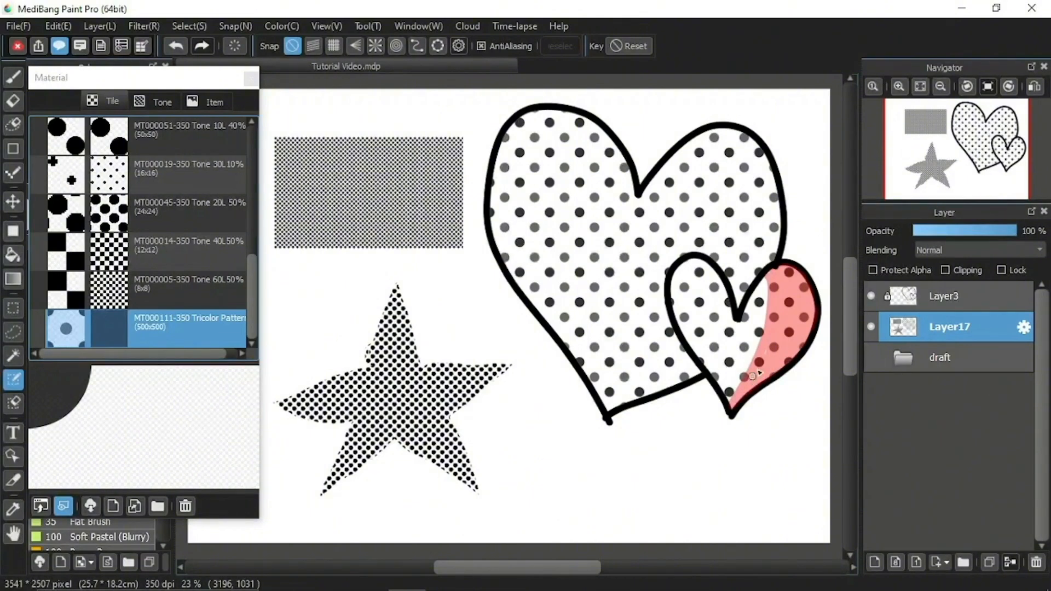
mouse_move(703, 161)
mouse_down()
mouse_move(706, 133)
mouse_move(732, 151)
mouse_move(760, 232)
mouse_move(754, 277)
mouse_move(774, 229)
mouse_move(756, 155)
mouse_move(759, 166)
mouse_move(729, 136)
mouse_move(761, 158)
mouse_move(738, 138)
mouse_move(767, 243)
mouse_move(735, 322)
mouse_up()
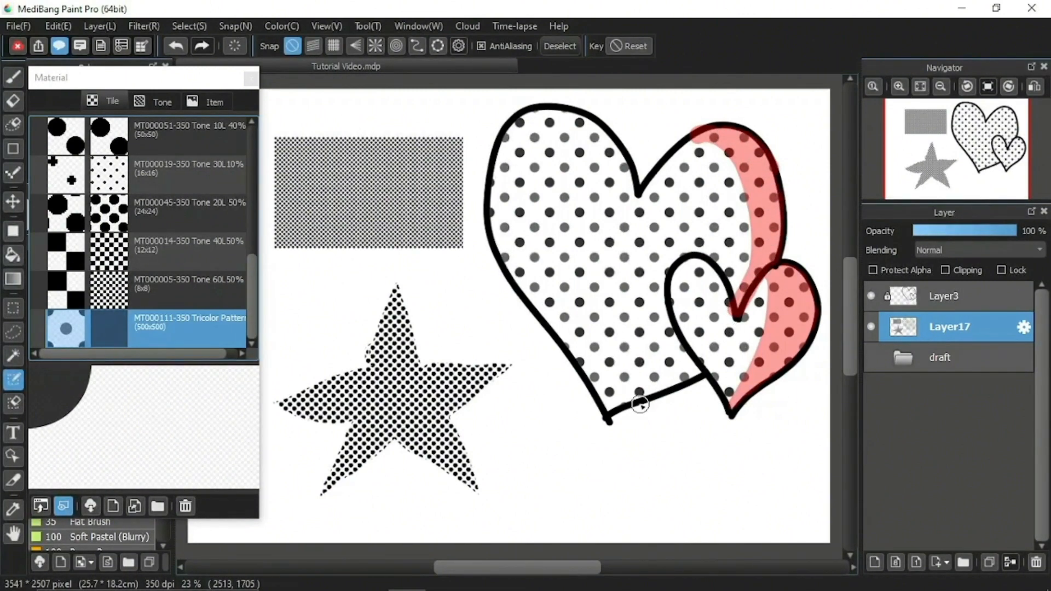
mouse_move(684, 361)
mouse_down()
mouse_move(611, 408)
mouse_move(690, 367)
mouse_move(699, 382)
mouse_move(612, 418)
mouse_up()
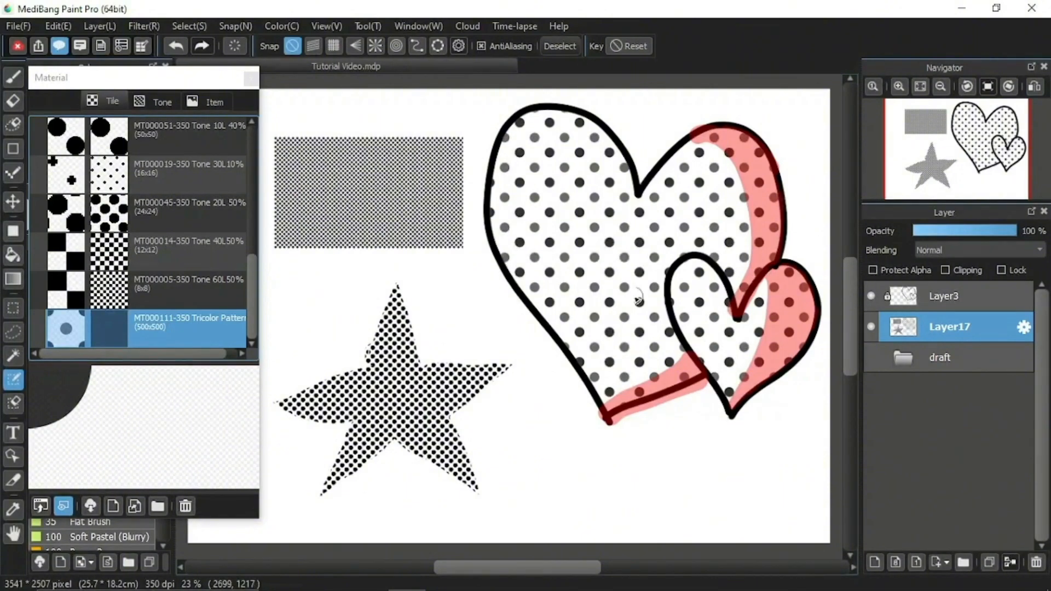
Trim the painted selection where it spills outside the large heart's outline using the SelectEraser tool, and return to the MagicWand tool.
click(15, 403)
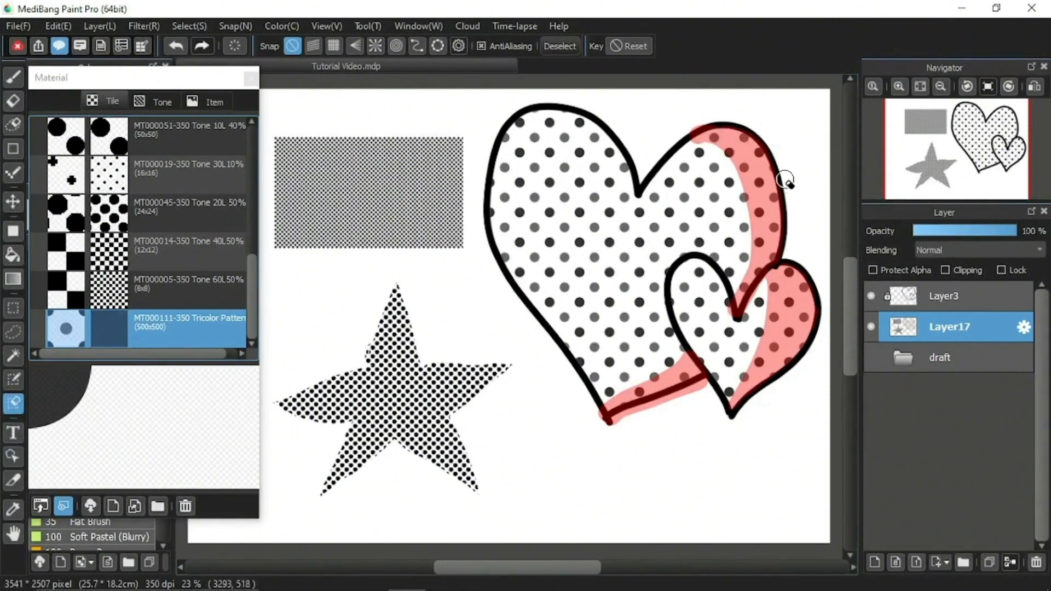
drag(676, 137, 728, 112)
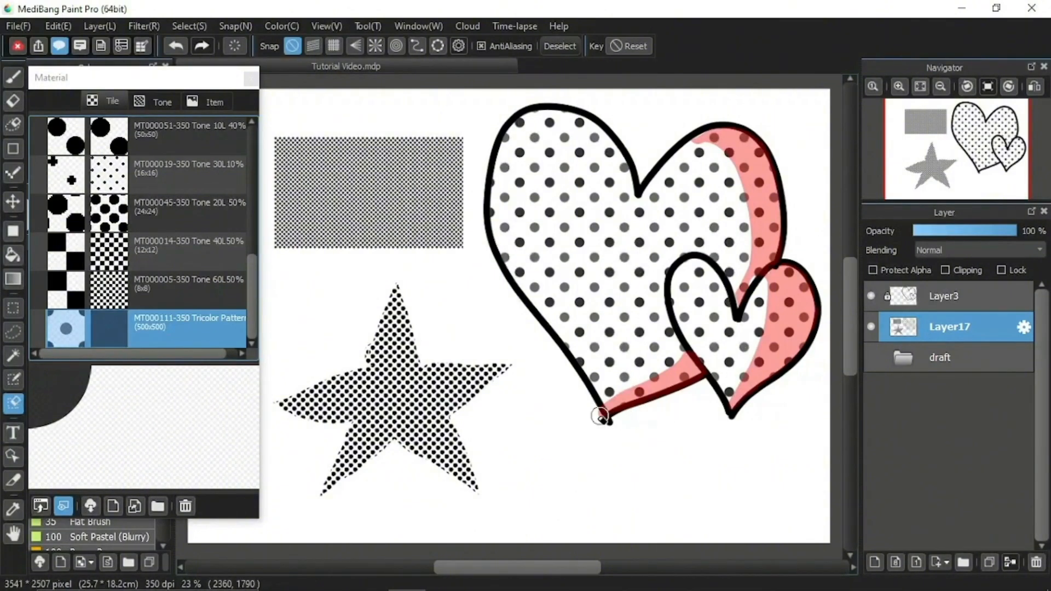
click(12, 382)
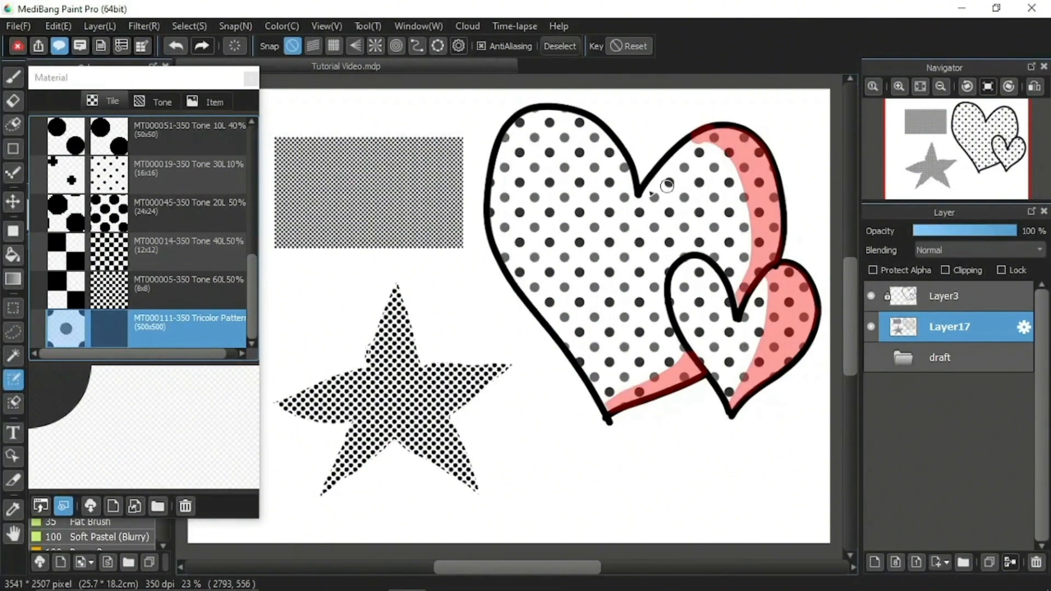
click(15, 356)
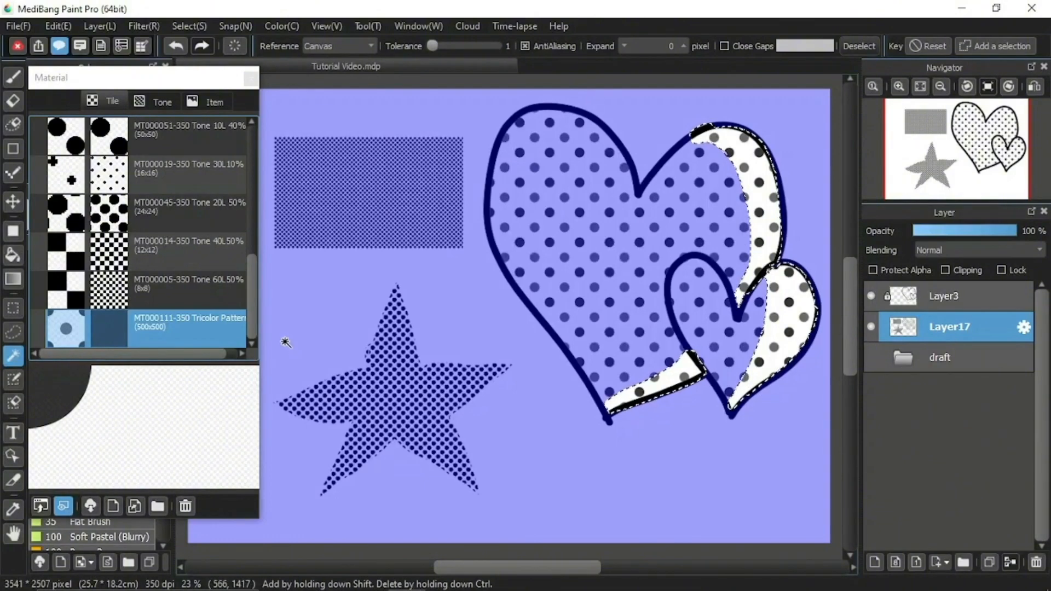
click(177, 280)
drag(163, 442, 613, 325)
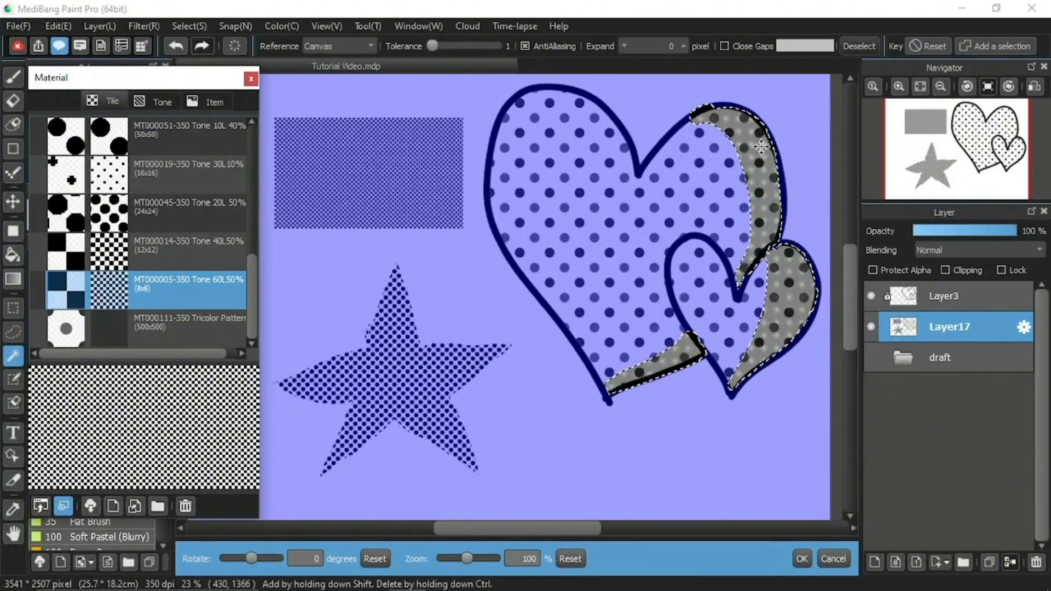
click(859, 45)
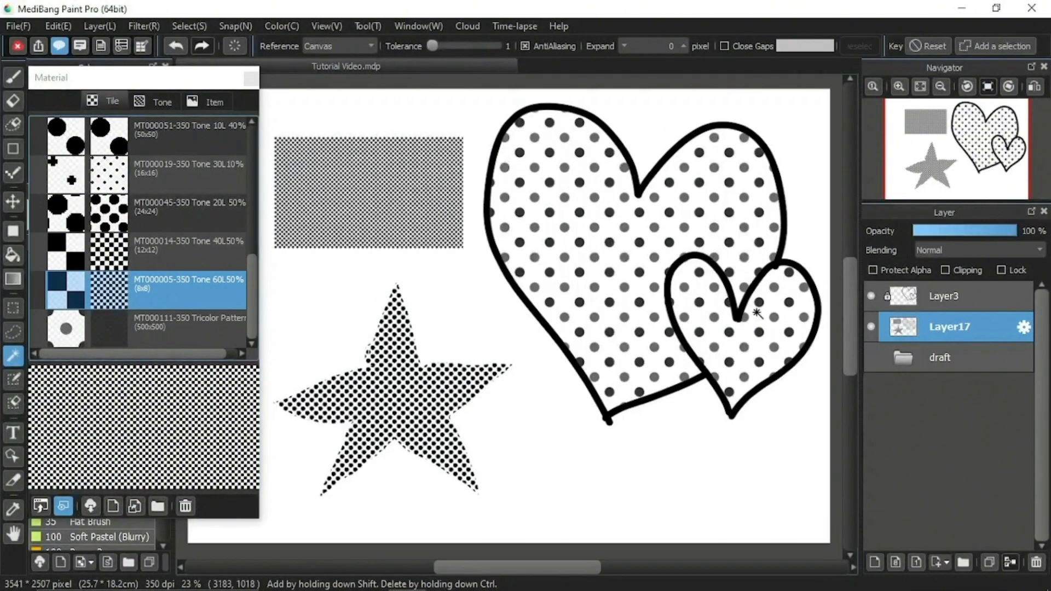
click(174, 46)
Fill the selected shading areas of both hearts with the 60L 50% tone at 100% zoom, and deselect.
drag(170, 434, 747, 299)
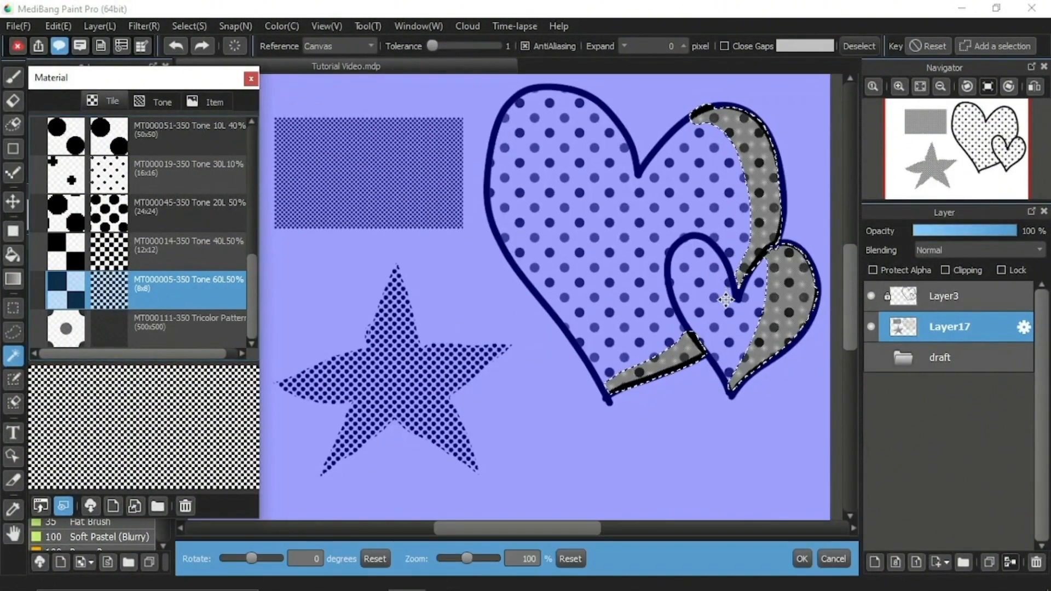
click(802, 558)
click(858, 46)
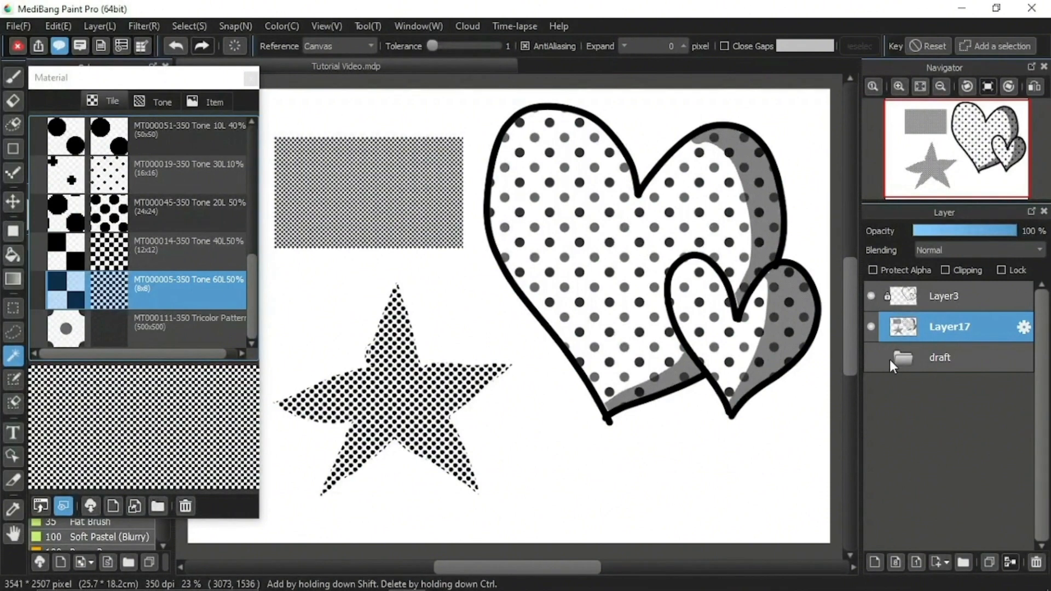
Hide Layer17 and add a new empty layer above it.
click(870, 327)
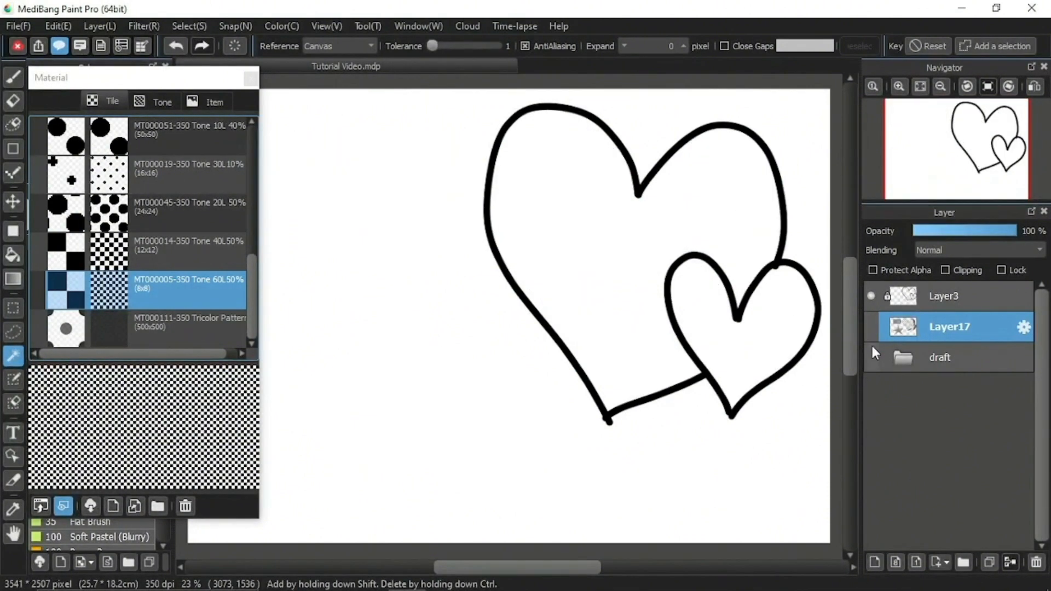
click(874, 562)
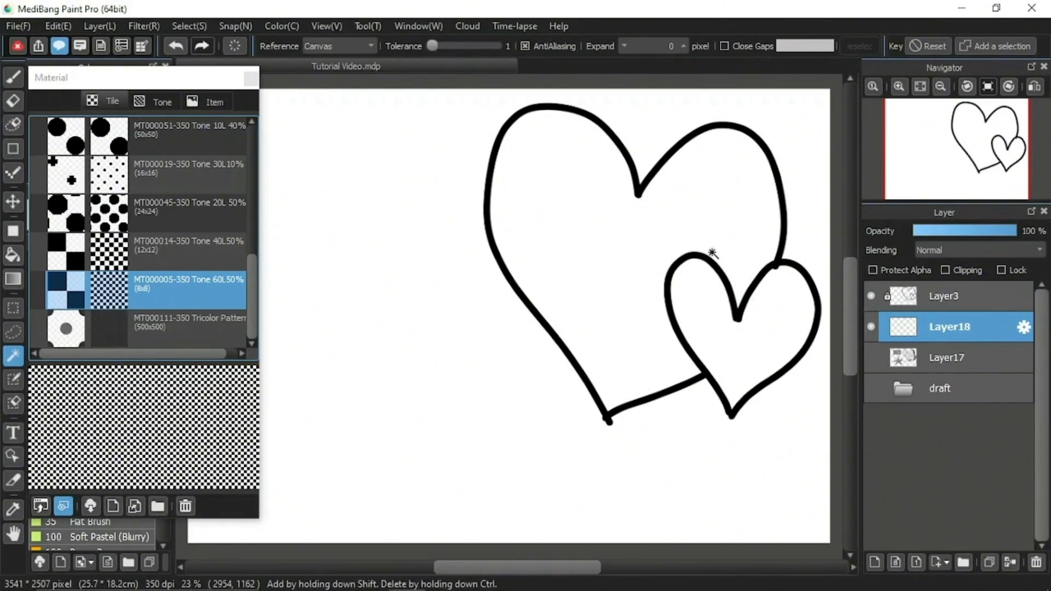
Select the interiors of both hearts with the MagicWand tool and fill them with the repositioned Butterfly tone at 100% zoom.
click(622, 305)
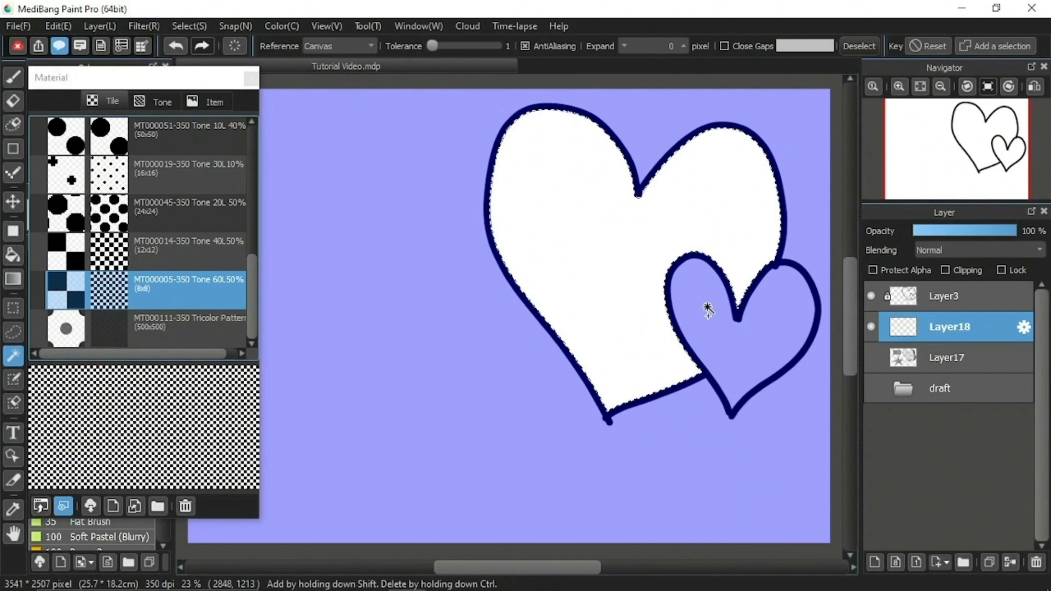
shift+click(708, 319)
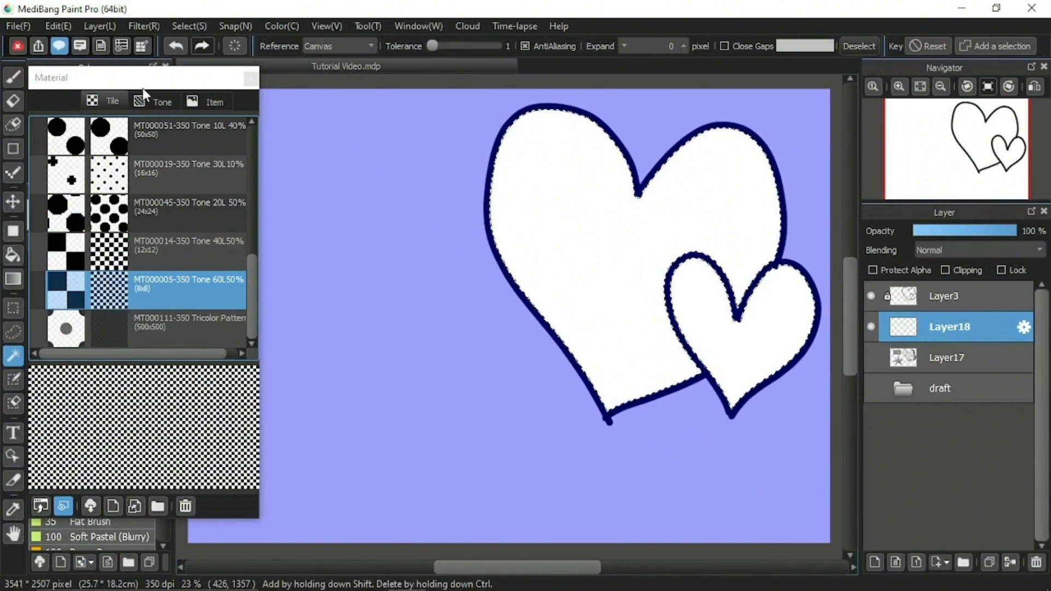
click(156, 101)
drag(252, 198, 250, 231)
click(195, 264)
drag(195, 265, 589, 334)
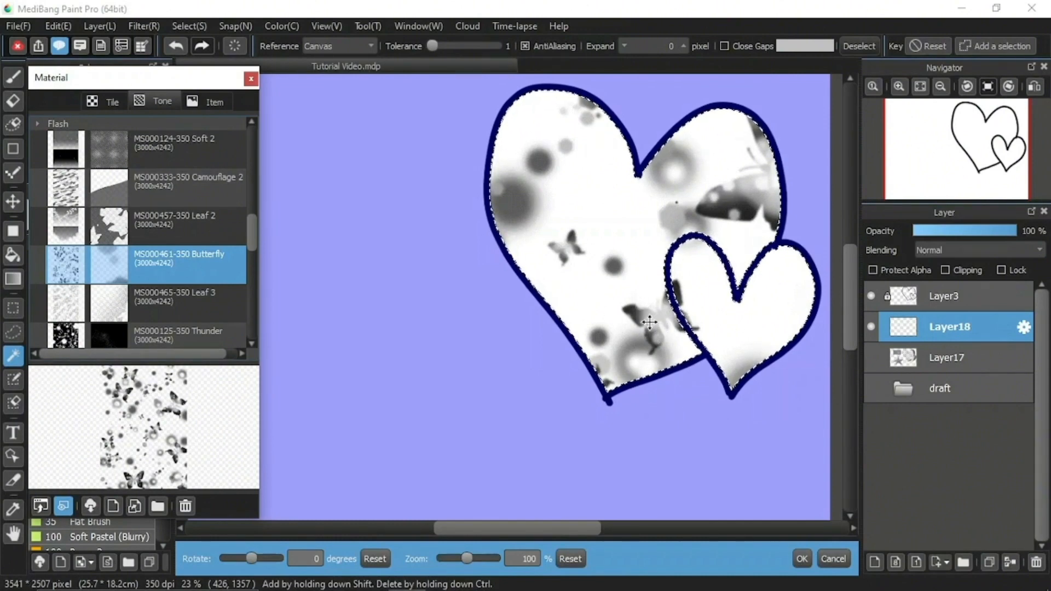
drag(669, 310, 672, 302)
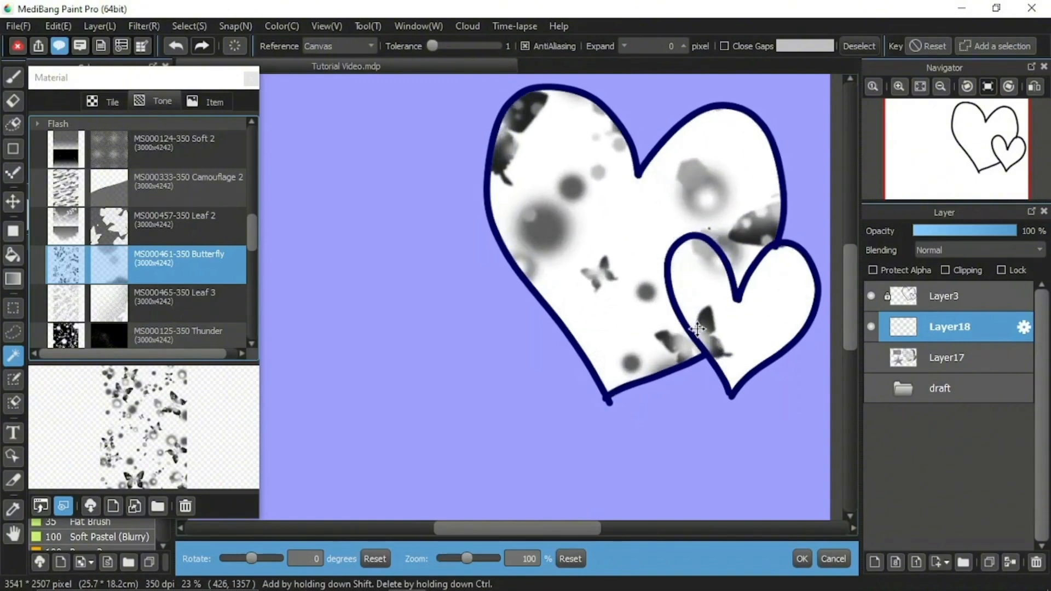
drag(760, 389, 632, 348)
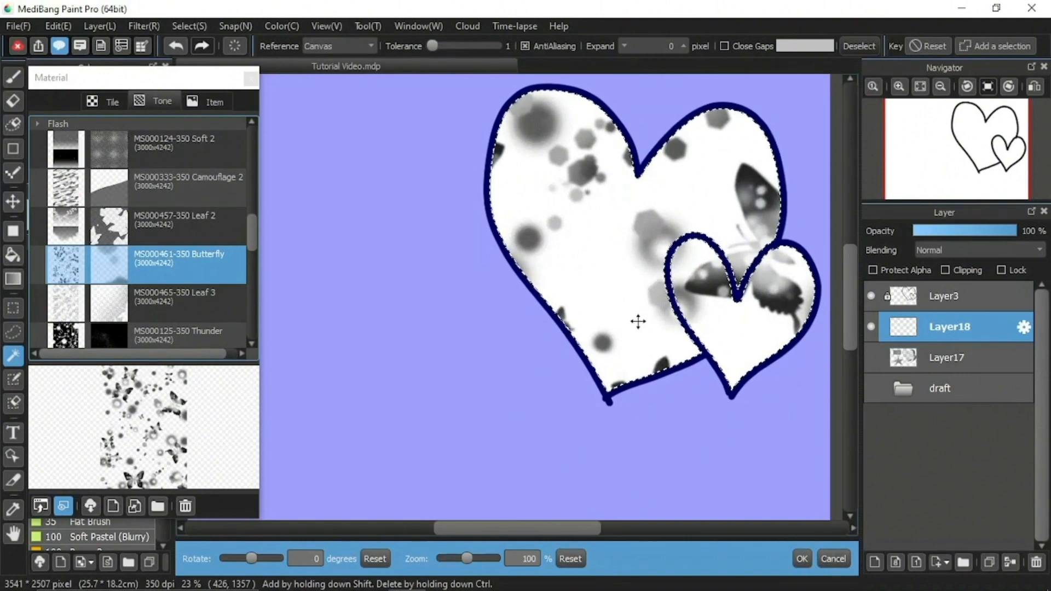
click(803, 559)
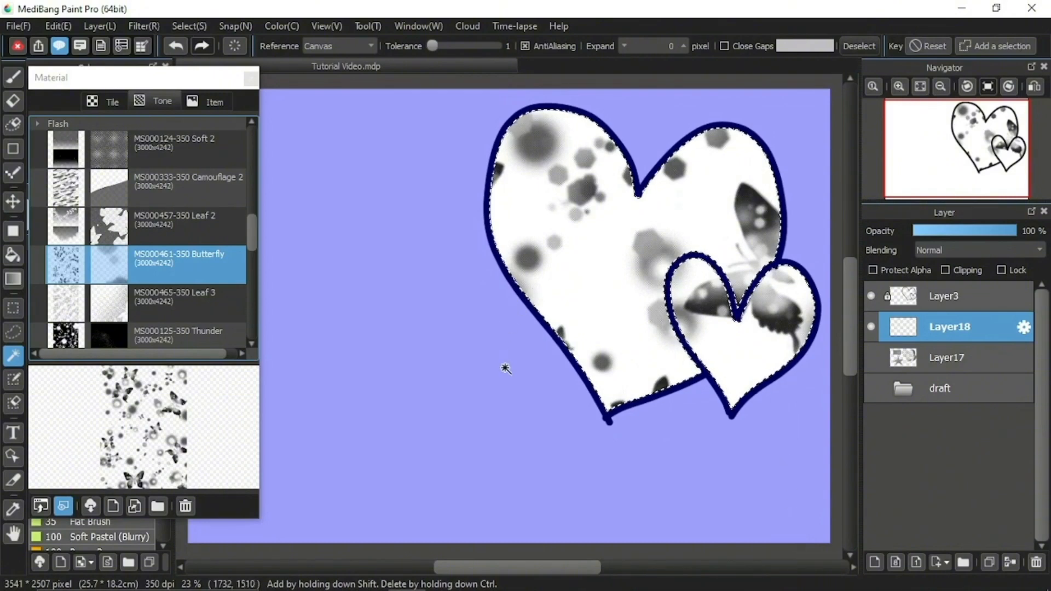
Select the background around the hearts, fill it with the Thunder tone rotated 90 degrees at 102% zoom, and deselect.
click(479, 410)
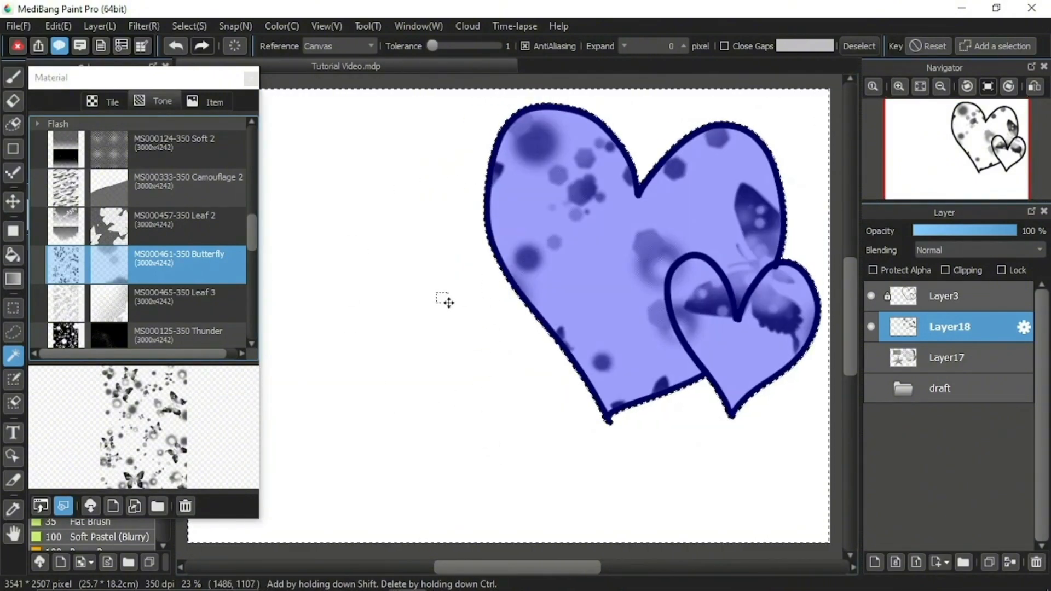
scroll(248, 249, down, 3)
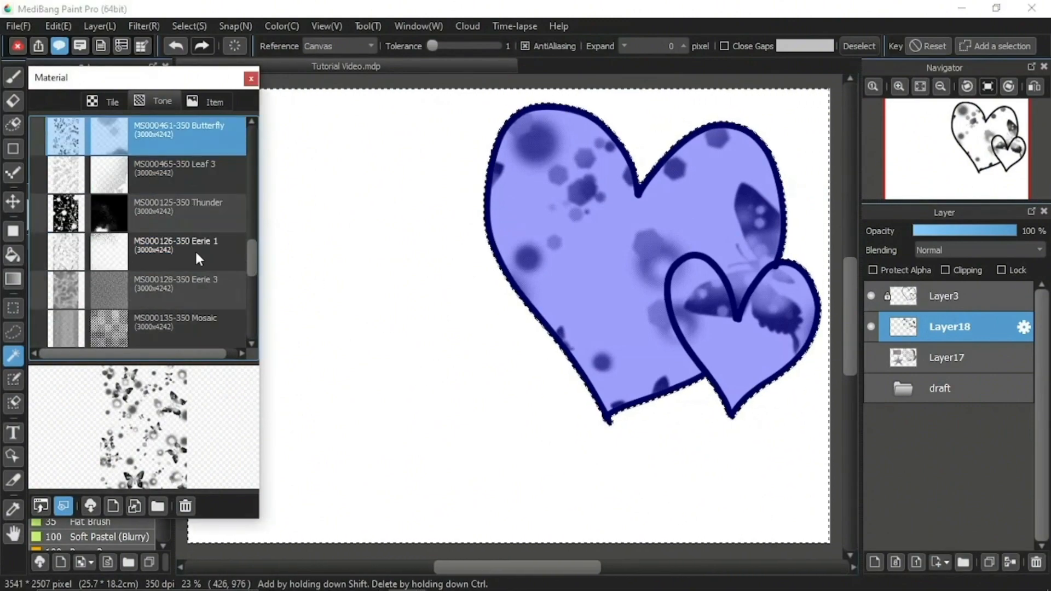
click(199, 224)
drag(156, 426, 401, 402)
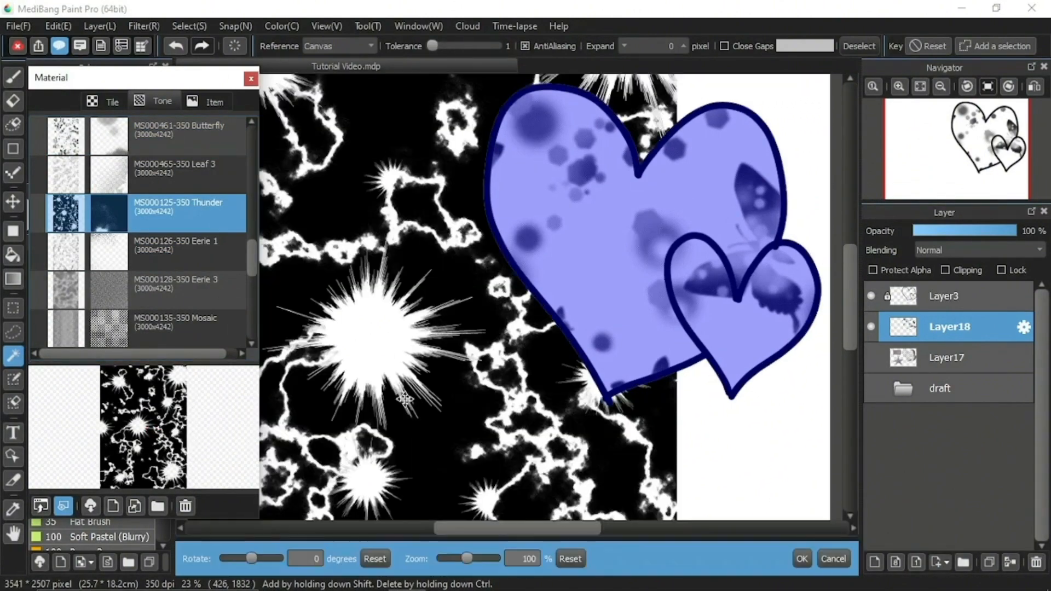
click(302, 555)
text(9)
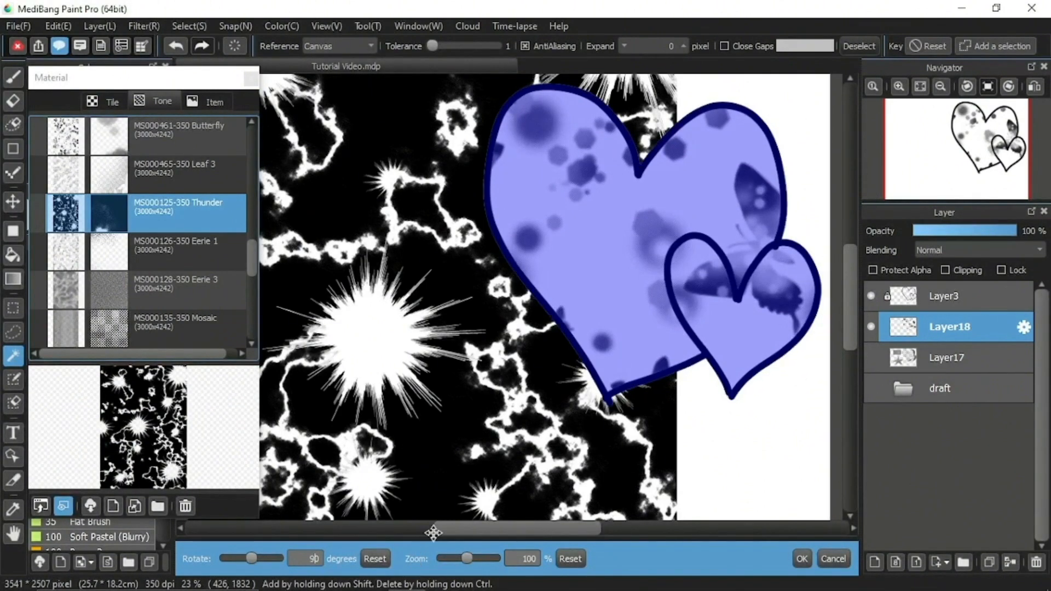
click(468, 557)
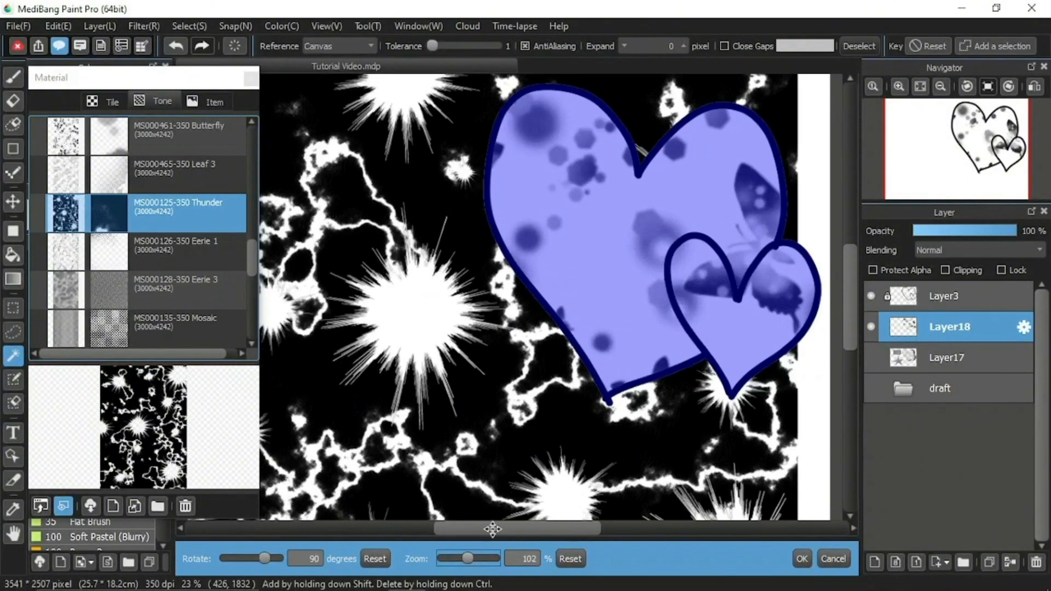
drag(480, 467, 538, 461)
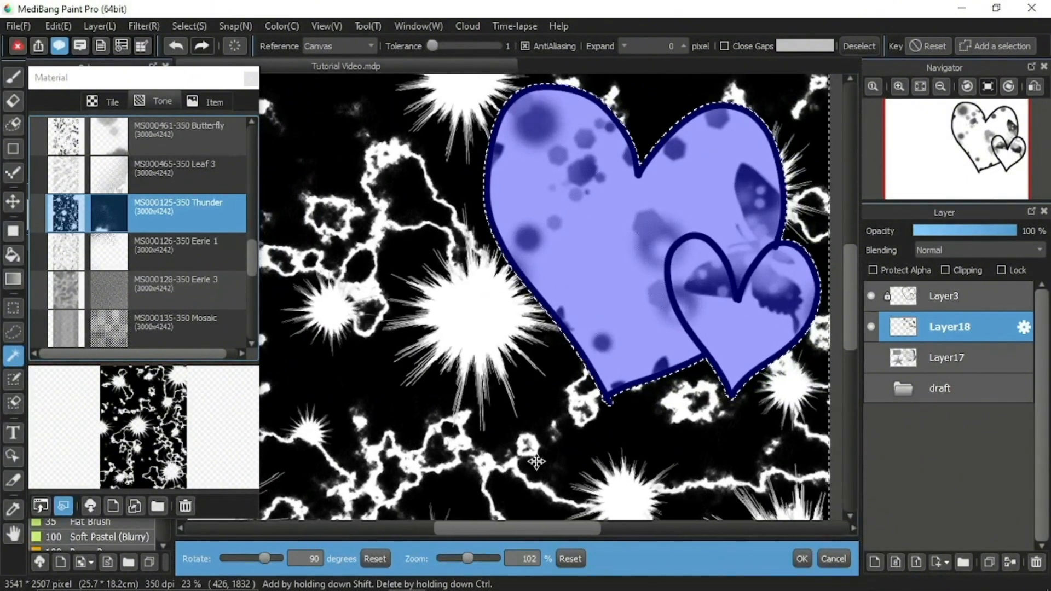
click(807, 558)
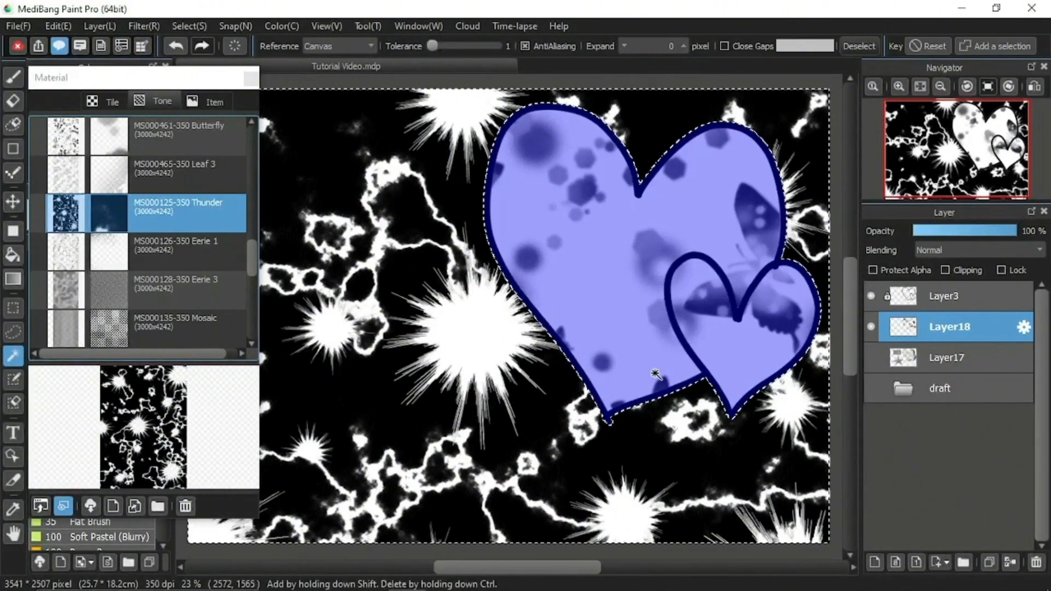
click(858, 45)
click(920, 86)
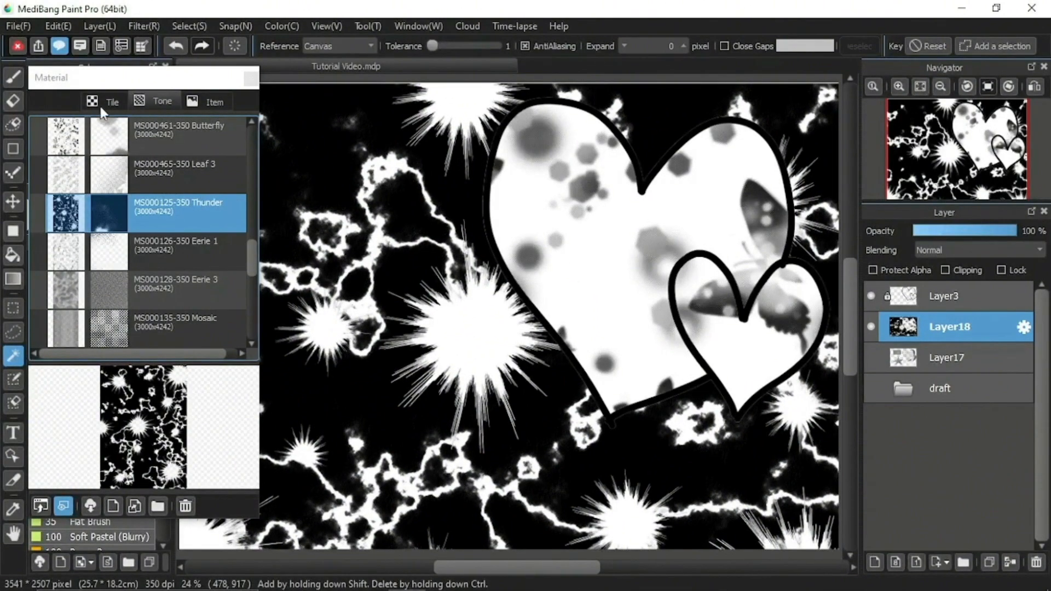
click(137, 102)
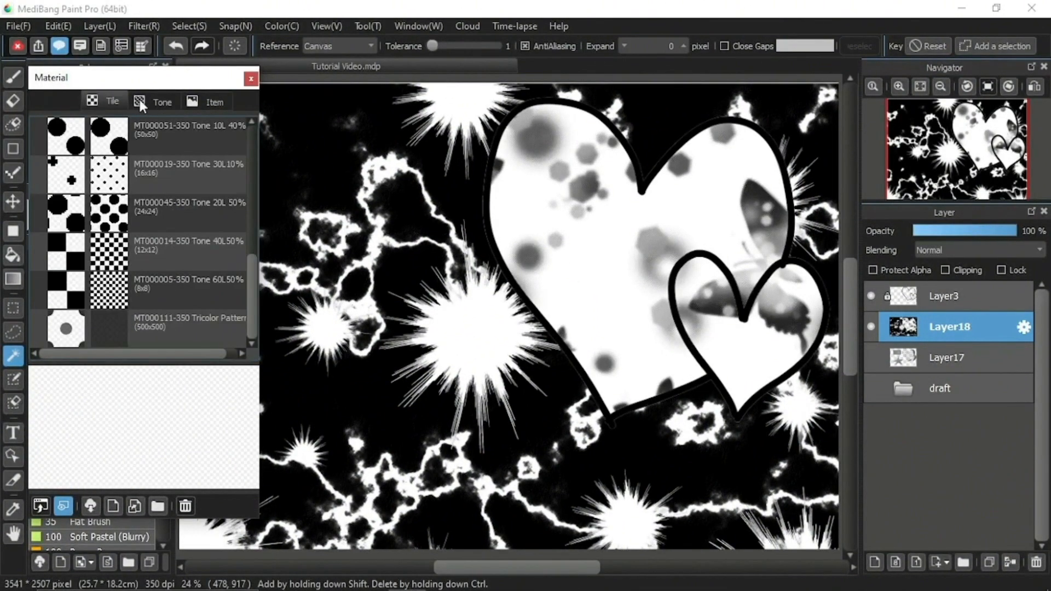
click(150, 102)
click(107, 100)
click(152, 103)
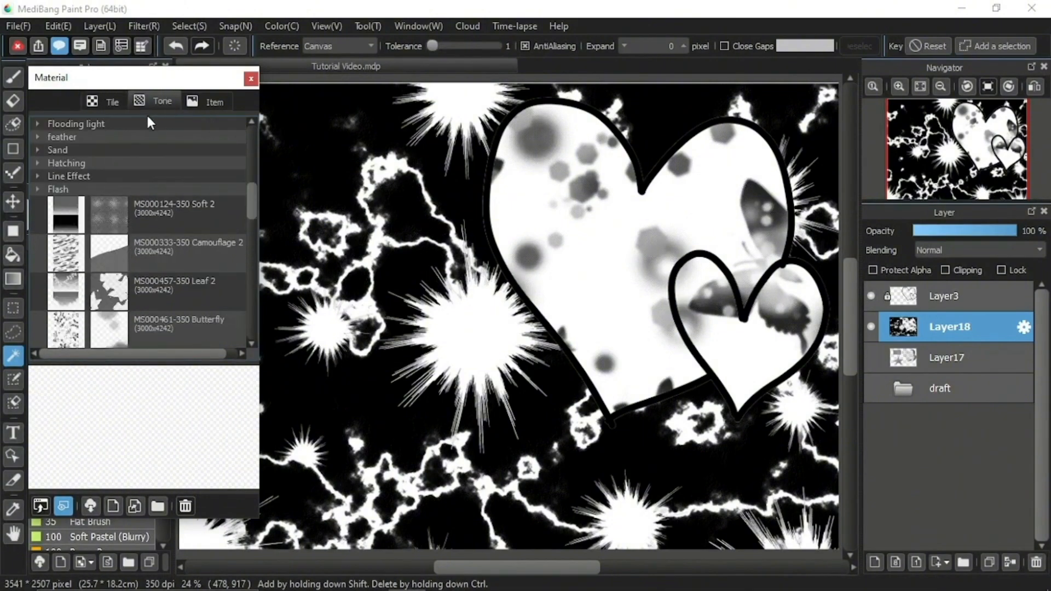
click(119, 105)
click(152, 103)
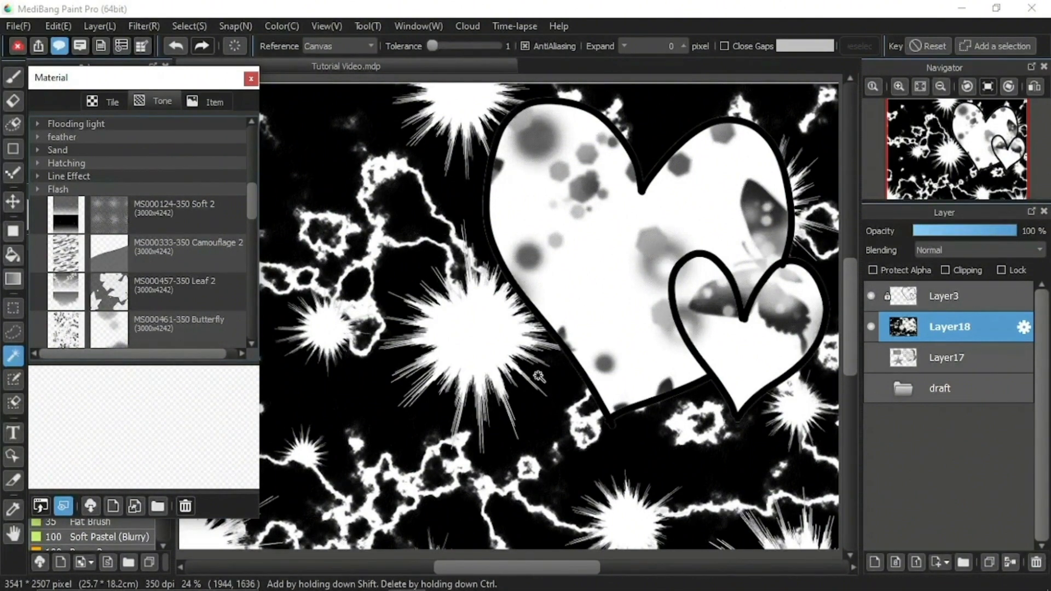
click(207, 95)
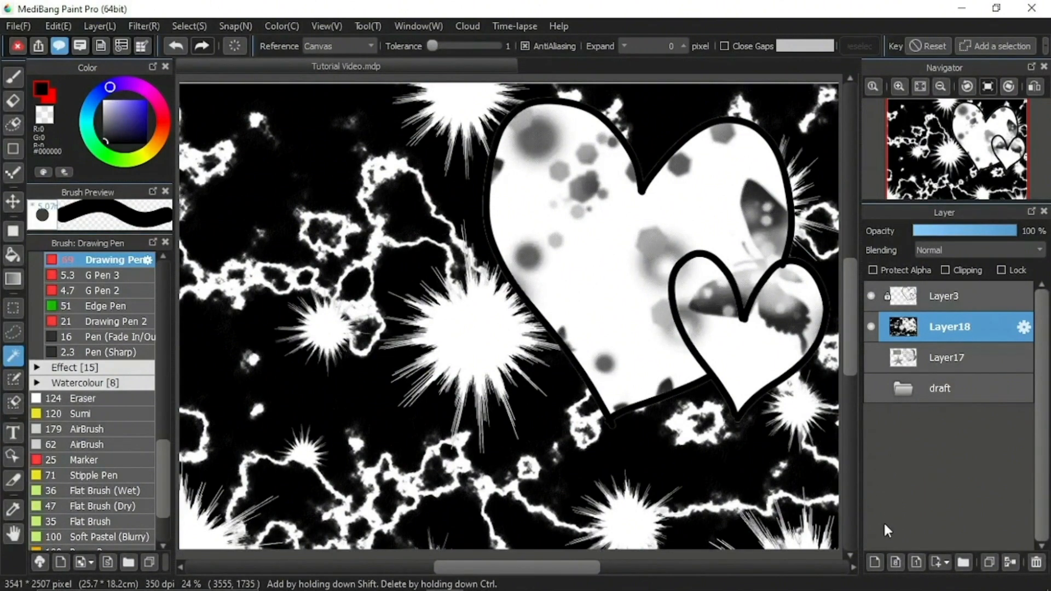
Hide Layer18, and fill a new layer above it entirely with the Tone 60L 50% tile at 0 degrees and 100% zoom.
click(872, 560)
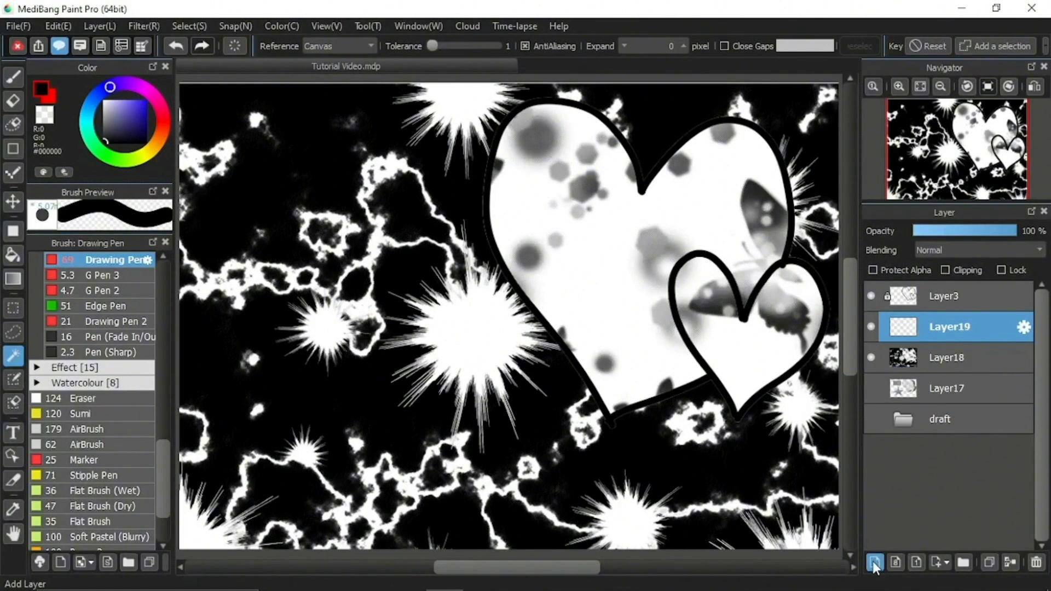
click(871, 357)
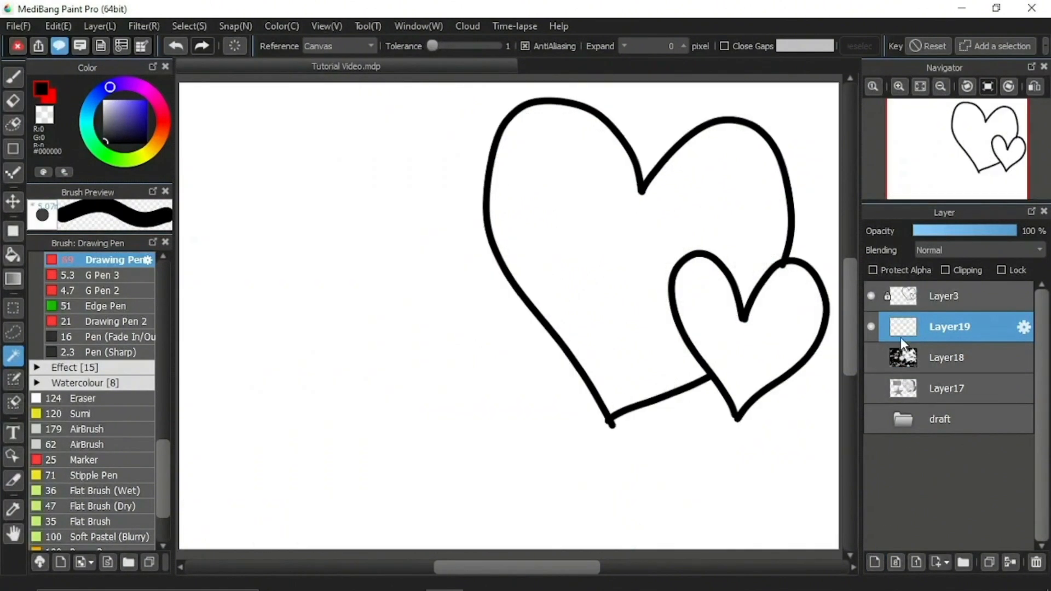
click(63, 44)
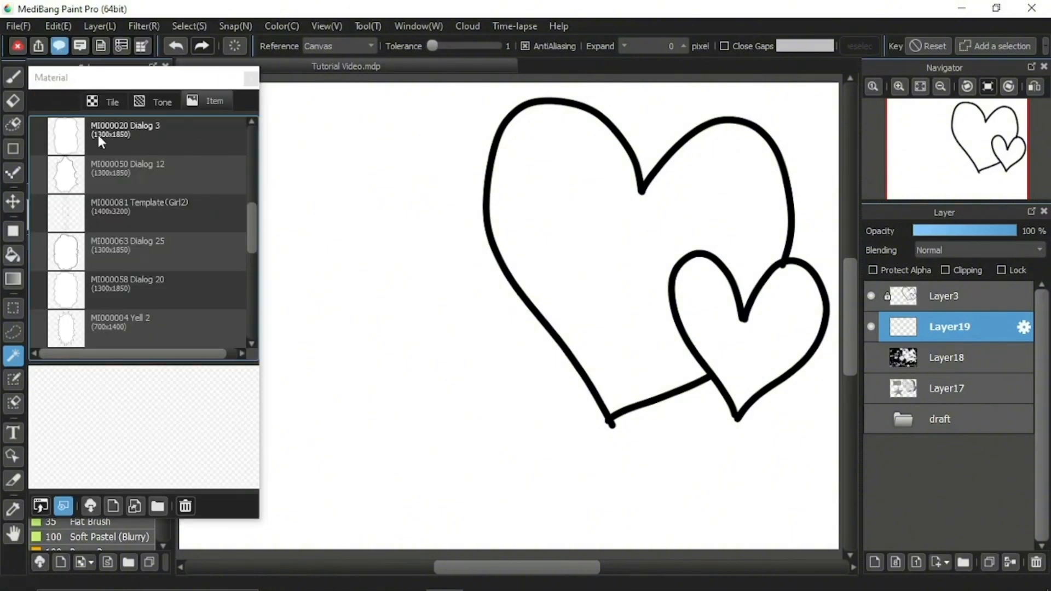
click(162, 104)
click(120, 101)
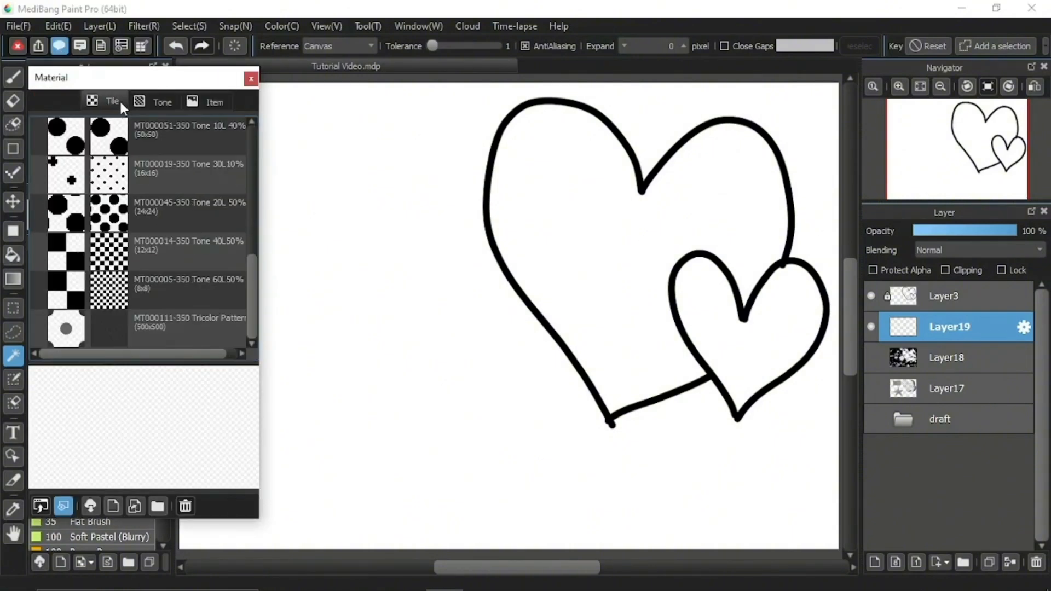
drag(218, 283, 411, 337)
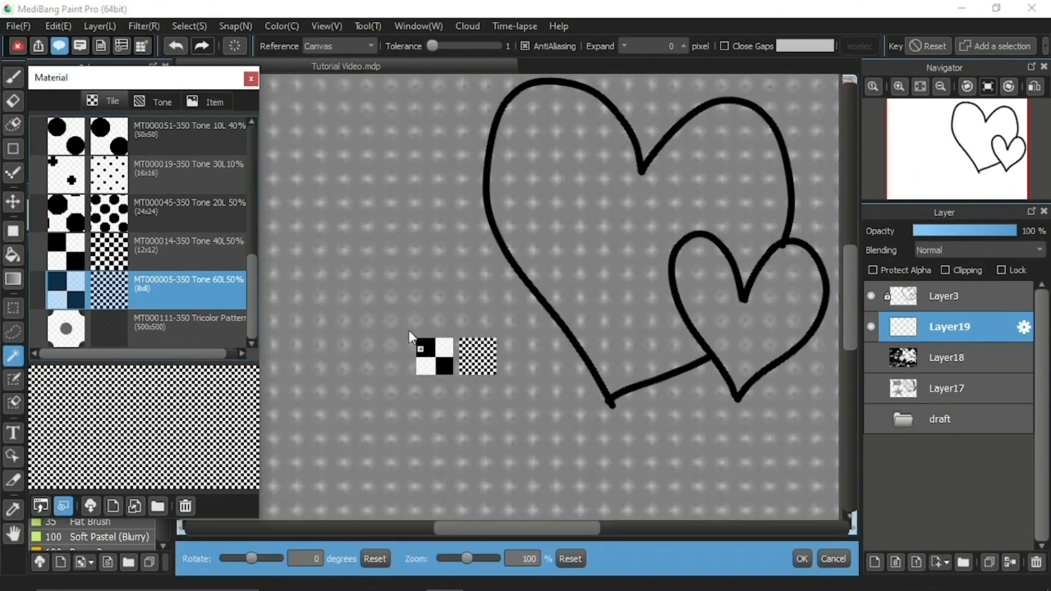
click(802, 560)
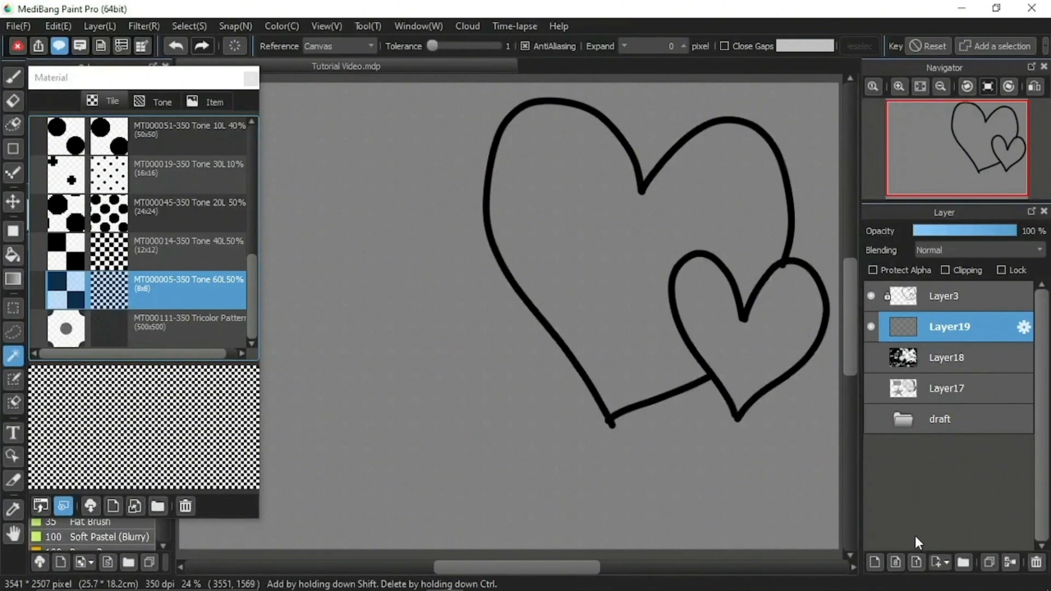
Add a stencil layer to the tone-filled Layer19 and dismiss the disk cleanup notification.
click(943, 560)
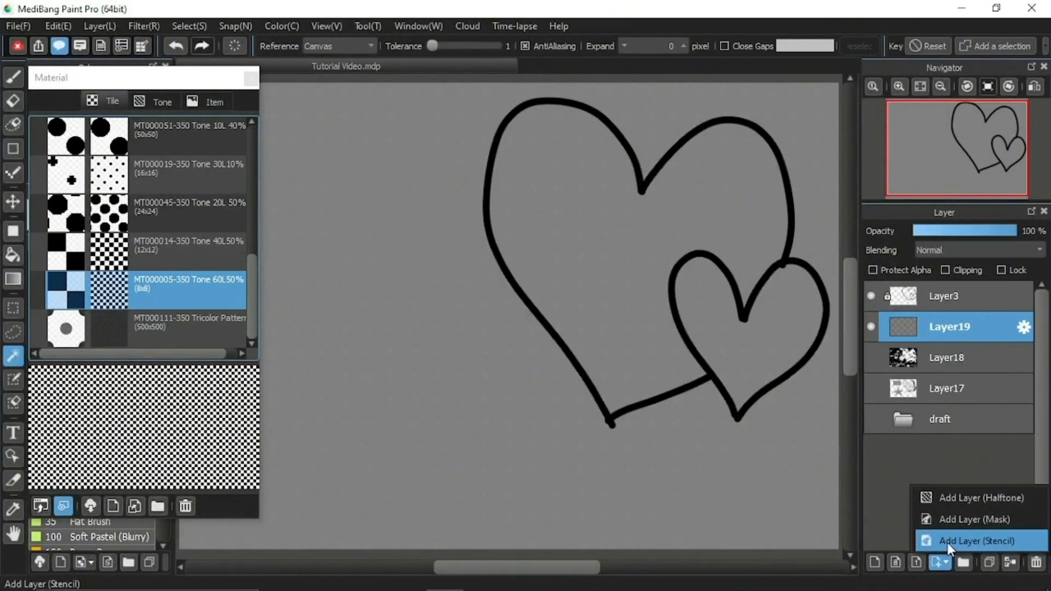
click(947, 542)
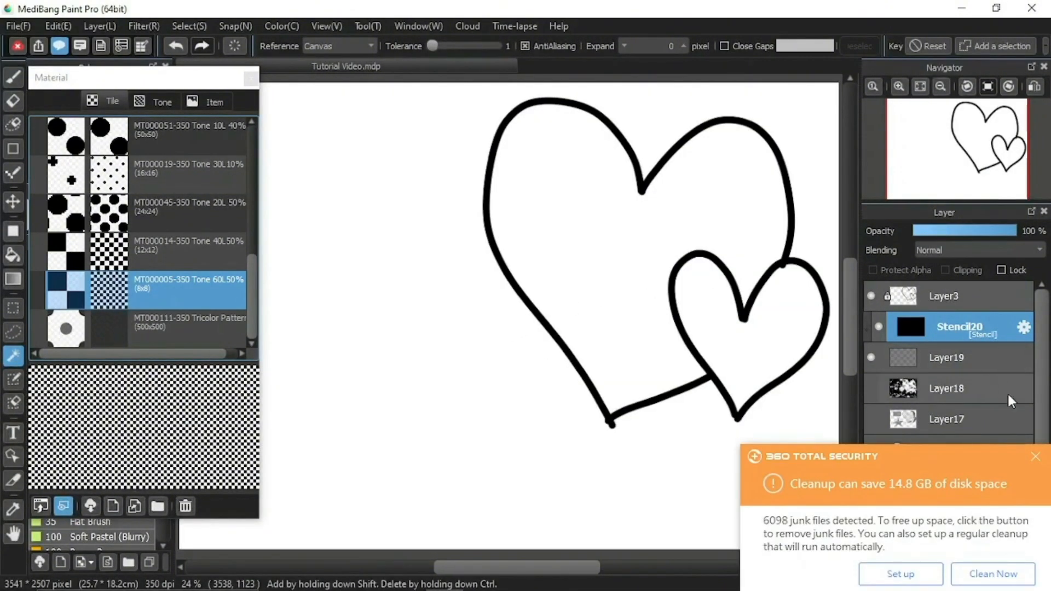
click(1035, 458)
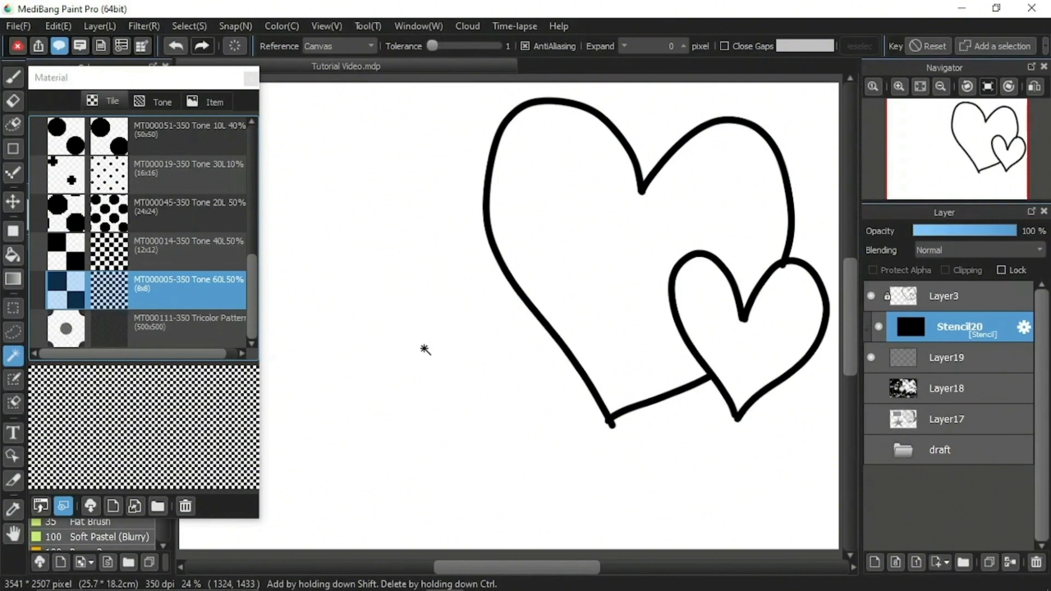
Hand-letter "I love You" on the stencil layer with the brush, on two lines beside the large heart.
key(b)
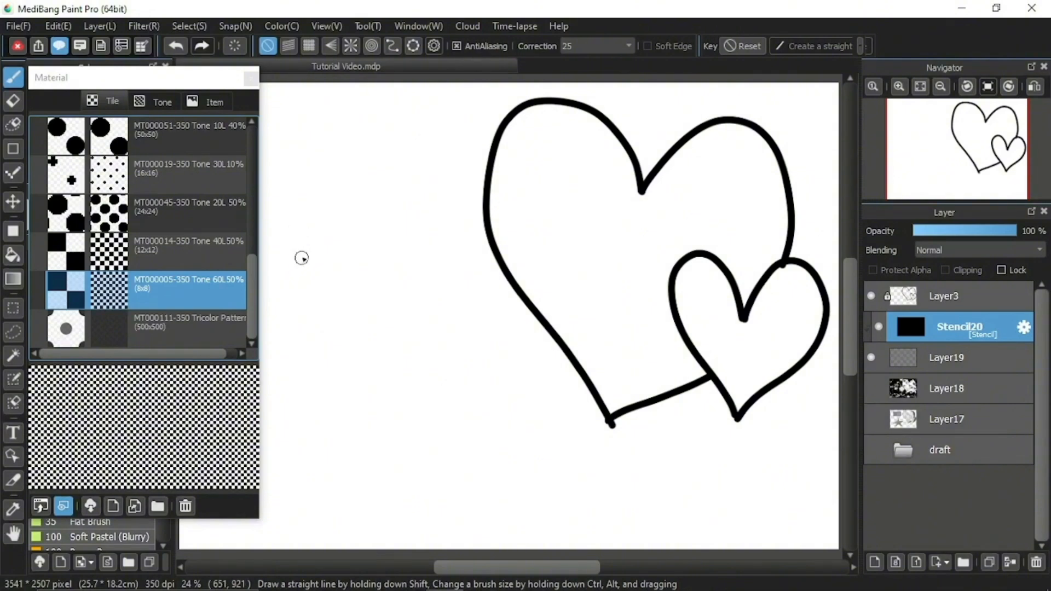
drag(287, 200, 286, 273)
drag(332, 202, 330, 276)
mouse_move(358, 237)
mouse_down()
mouse_move(352, 265)
mouse_move(365, 245)
mouse_move(402, 258)
mouse_move(434, 247)
mouse_move(427, 265)
mouse_move(466, 276)
mouse_up()
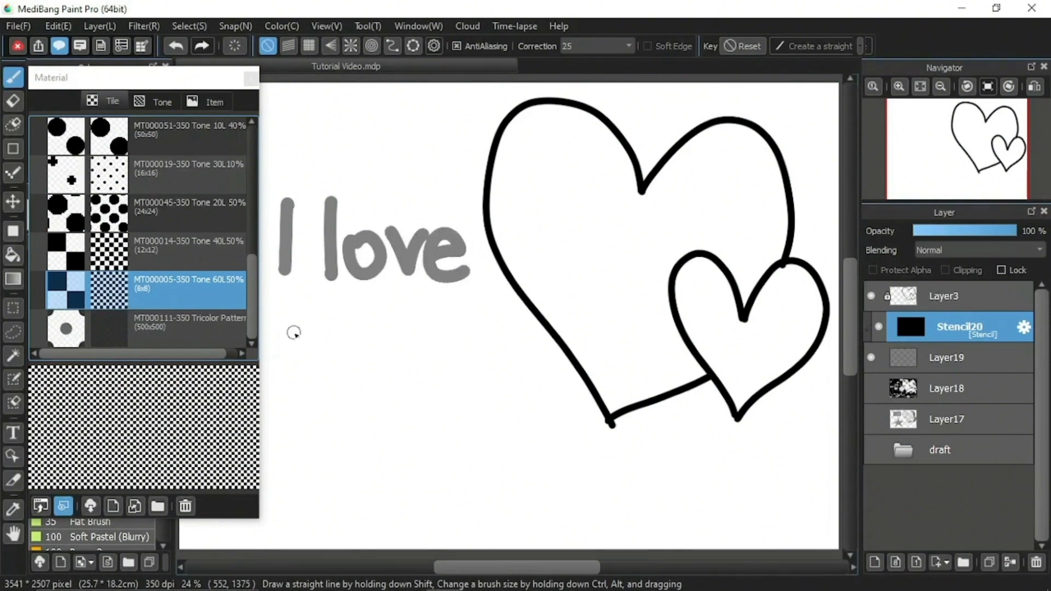
drag(283, 323, 329, 375)
drag(329, 325, 330, 430)
mouse_move(351, 364)
mouse_down()
mouse_move(378, 385)
mouse_move(377, 373)
mouse_move(425, 370)
mouse_move(436, 408)
mouse_up()
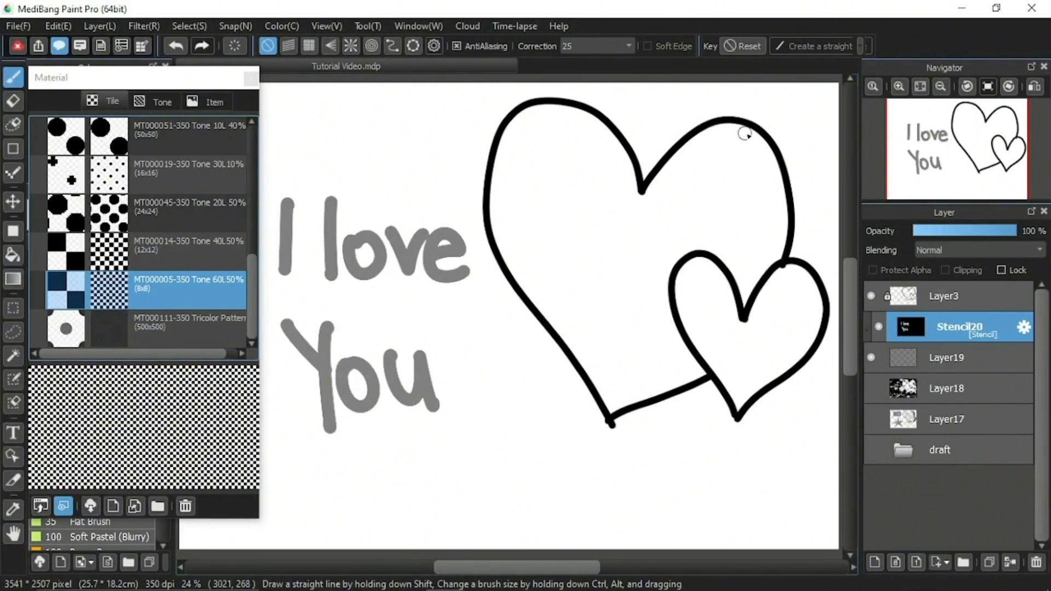
Paint shading on the stencil layer along the right and lower edges of the large heart and the right edge of the small heart.
mouse_move(735, 127)
mouse_down()
mouse_move(749, 139)
mouse_move(746, 301)
mouse_move(780, 224)
mouse_move(774, 246)
mouse_move(767, 181)
mouse_move(782, 225)
mouse_move(752, 131)
mouse_up()
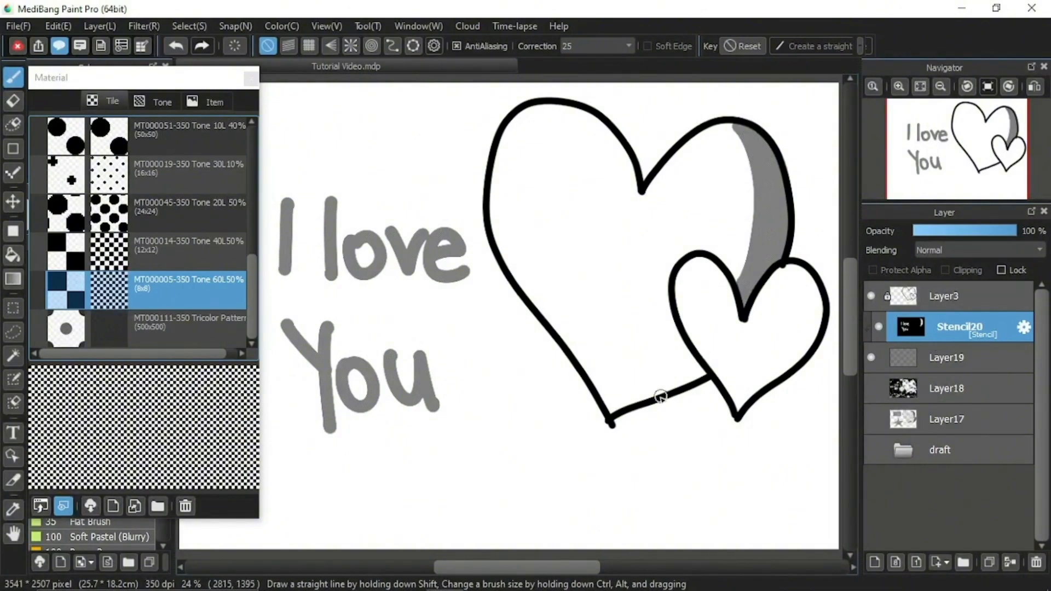
mouse_move(690, 362)
mouse_down()
mouse_move(664, 387)
mouse_move(697, 378)
mouse_move(638, 408)
mouse_up()
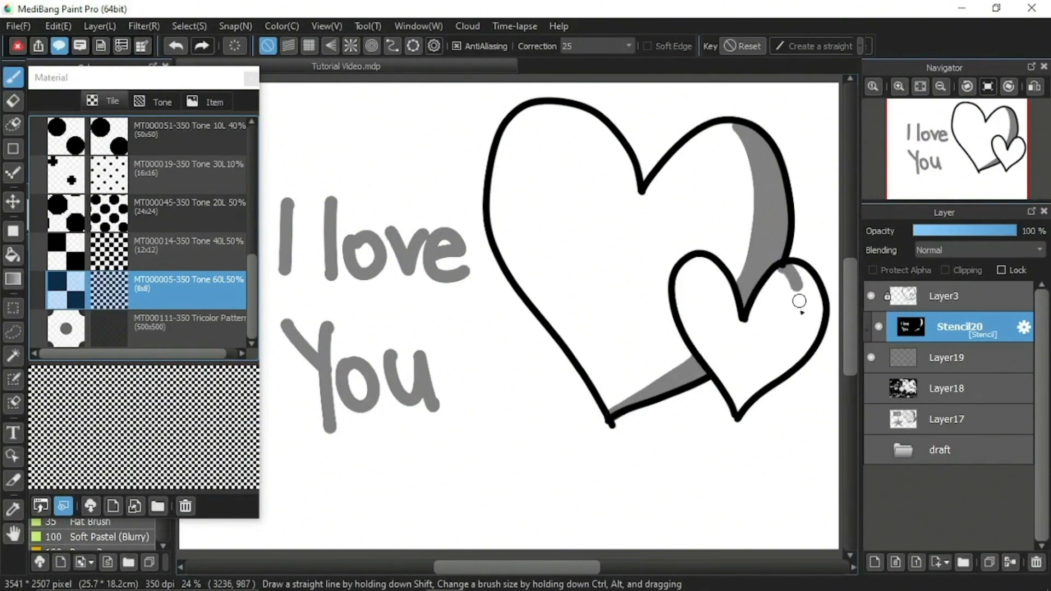
mouse_move(789, 271)
mouse_down()
mouse_move(801, 350)
mouse_move(813, 298)
mouse_move(793, 275)
mouse_move(814, 301)
mouse_move(808, 282)
mouse_up()
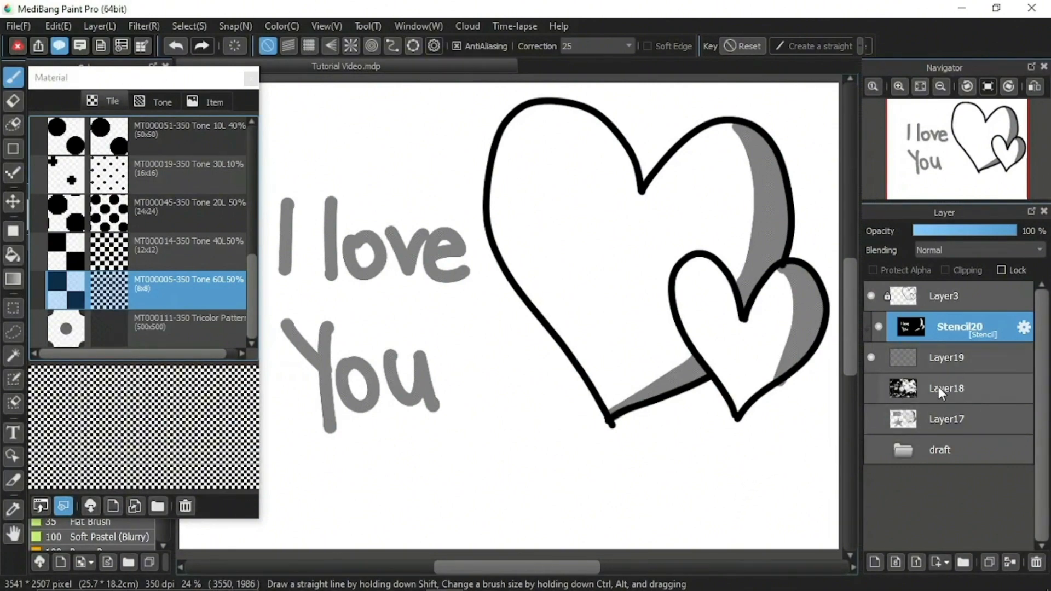
Hide the stencil layer and add a mask layer above it for the tone-filled Layer19.
click(878, 327)
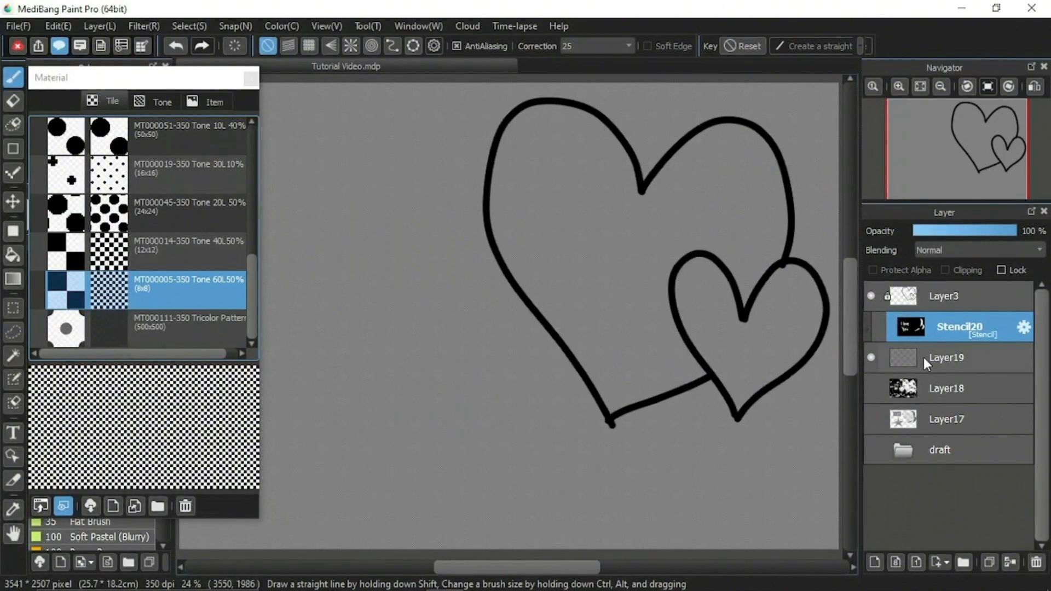
click(941, 562)
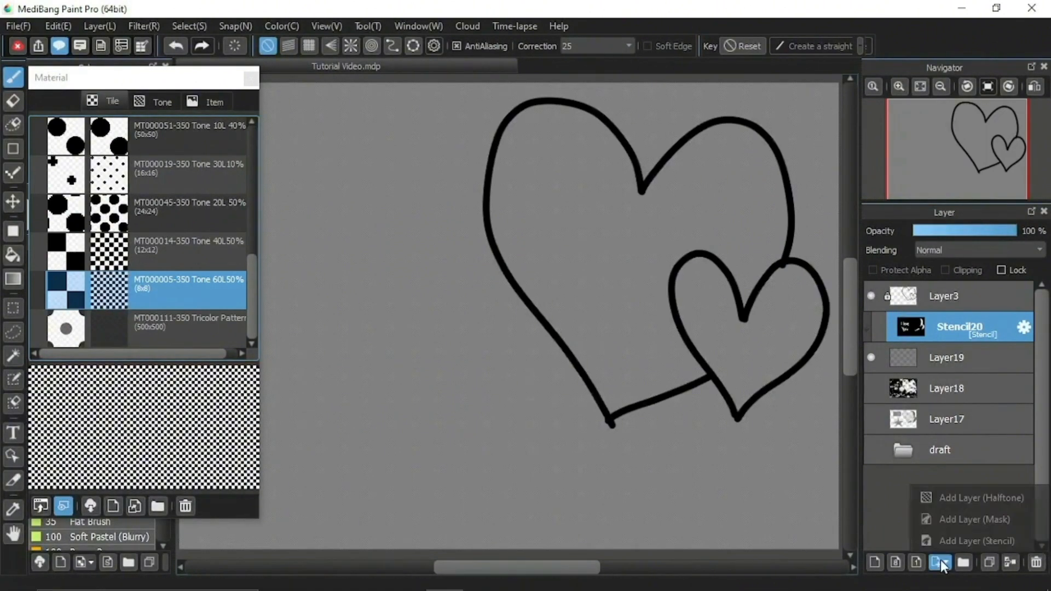
click(958, 520)
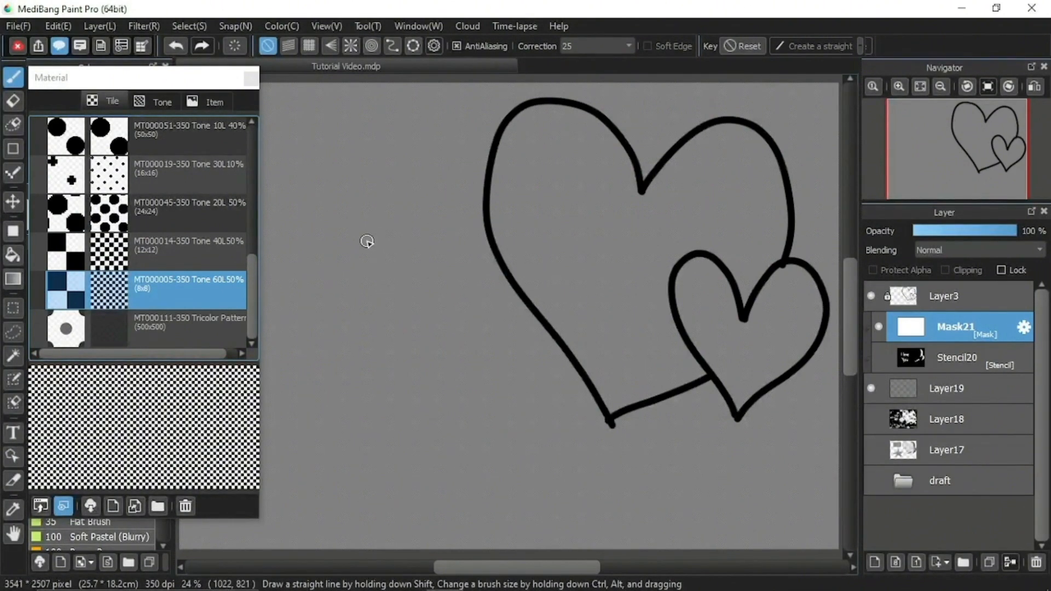
Hand-letter "I love You" on the mask layer, cutting the words out of the tone beside the large heart.
mouse_move(285, 193)
mouse_down()
mouse_move(284, 184)
mouse_move(278, 264)
mouse_up()
drag(337, 180, 340, 264)
mouse_move(383, 225)
mouse_down()
mouse_move(378, 258)
mouse_move(392, 230)
mouse_move(436, 228)
mouse_move(453, 235)
mouse_move(445, 265)
mouse_move(478, 265)
mouse_up()
drag(300, 314, 336, 350)
drag(340, 307, 350, 429)
mouse_move(386, 358)
mouse_down()
mouse_move(409, 392)
mouse_move(426, 359)
mouse_move(433, 409)
mouse_up()
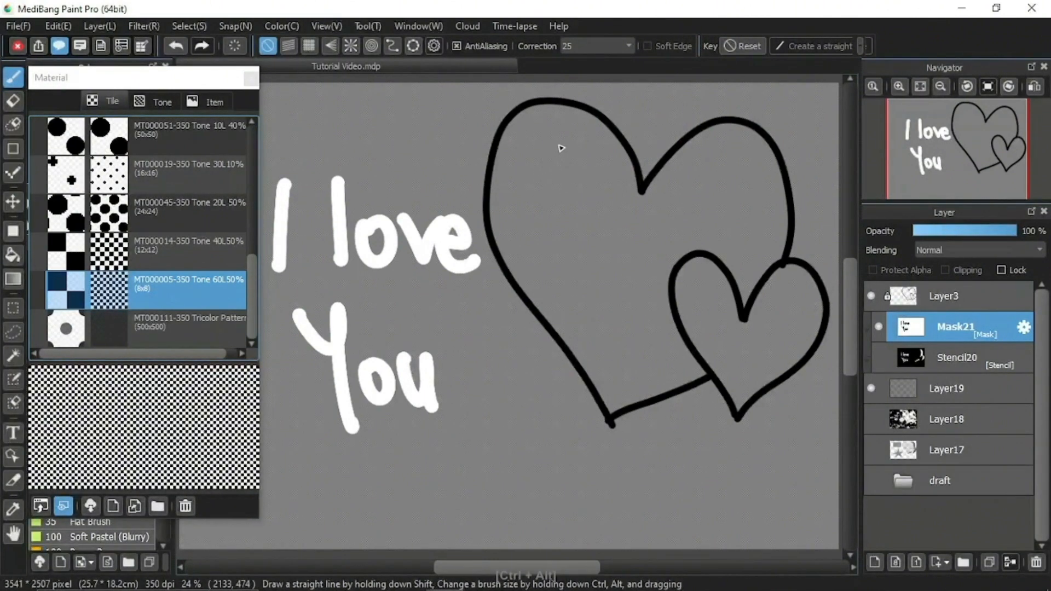
Paint highlights on the mask layer, a curved stroke with a dot below it inside each heart, using a larger brush for the big one.
mouse_move(569, 131)
mouse_down()
mouse_move(524, 149)
mouse_move(518, 208)
mouse_up()
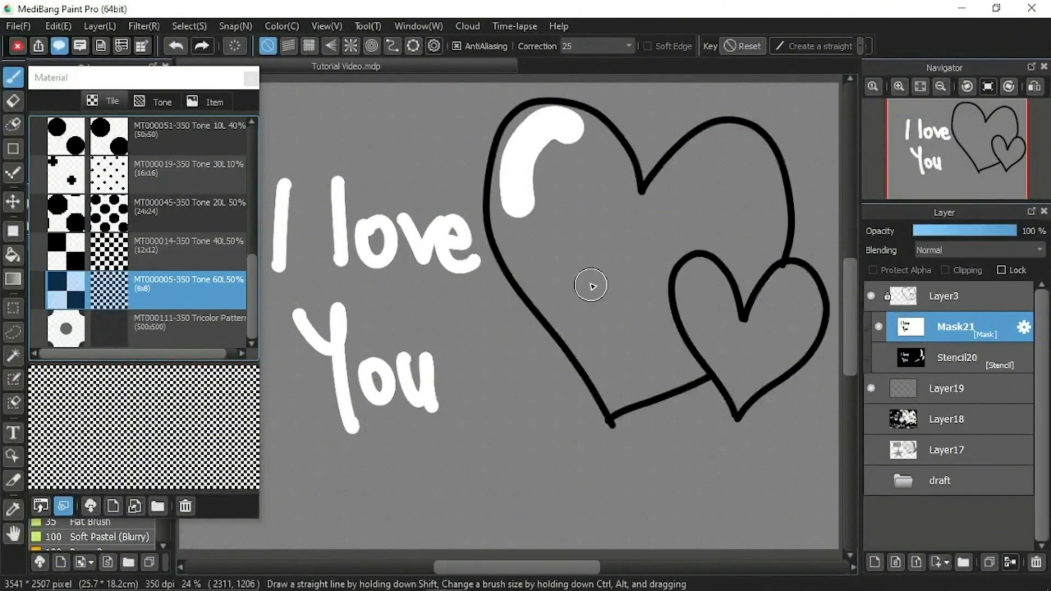
click(527, 247)
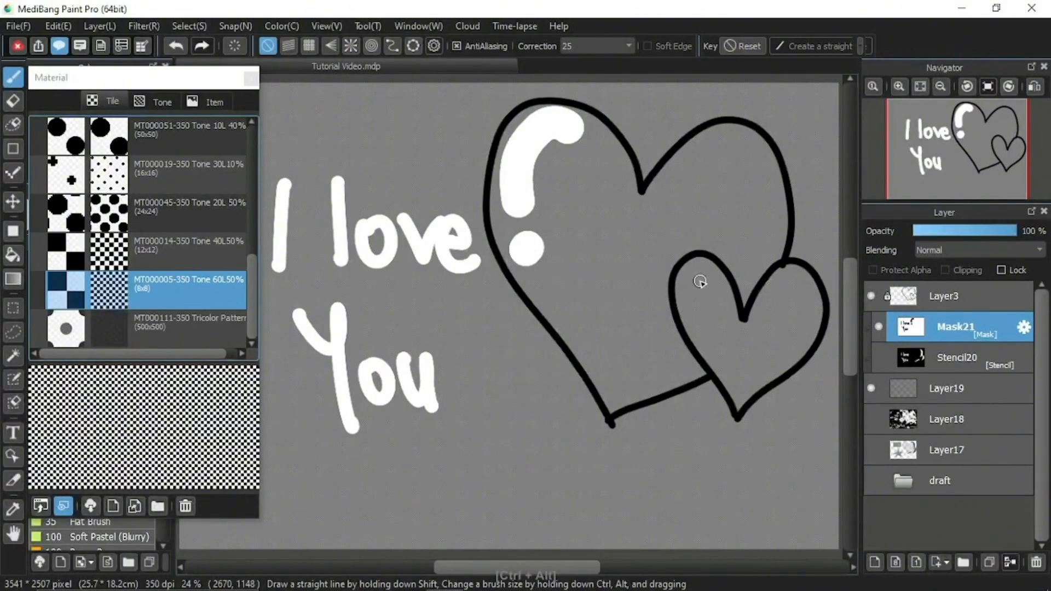
mouse_move(710, 274)
mouse_down()
mouse_move(697, 264)
mouse_move(687, 298)
mouse_move(694, 335)
mouse_up()
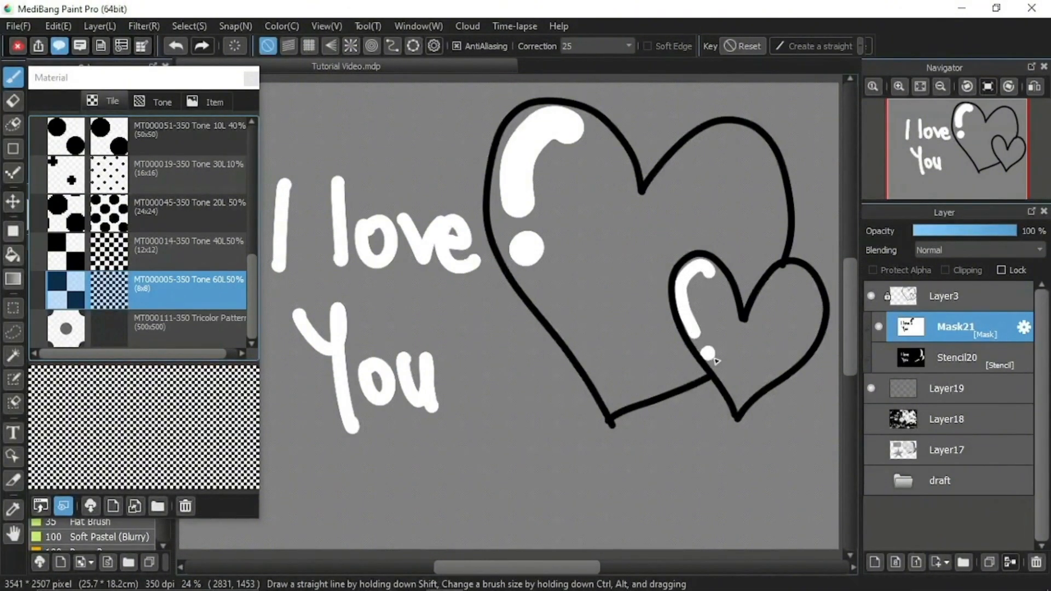